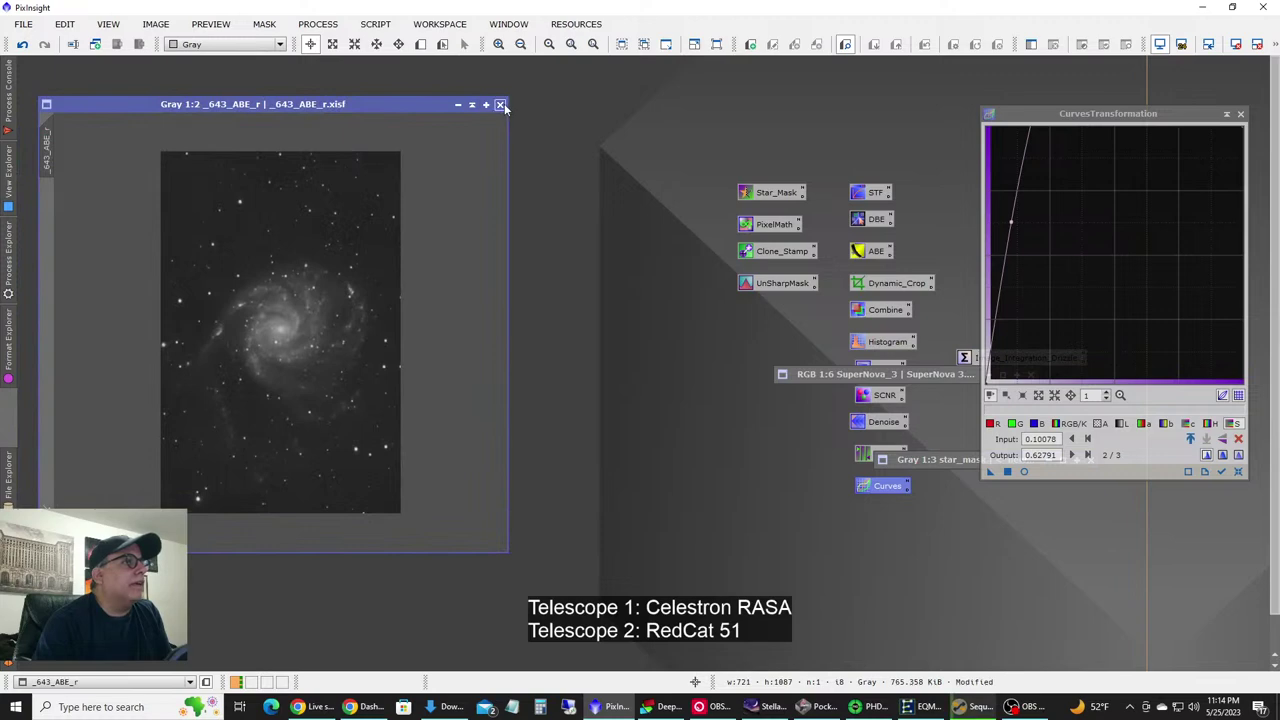
Close the _643_ABE_r image window and dismiss the resulting error.
left_click(611, 388)
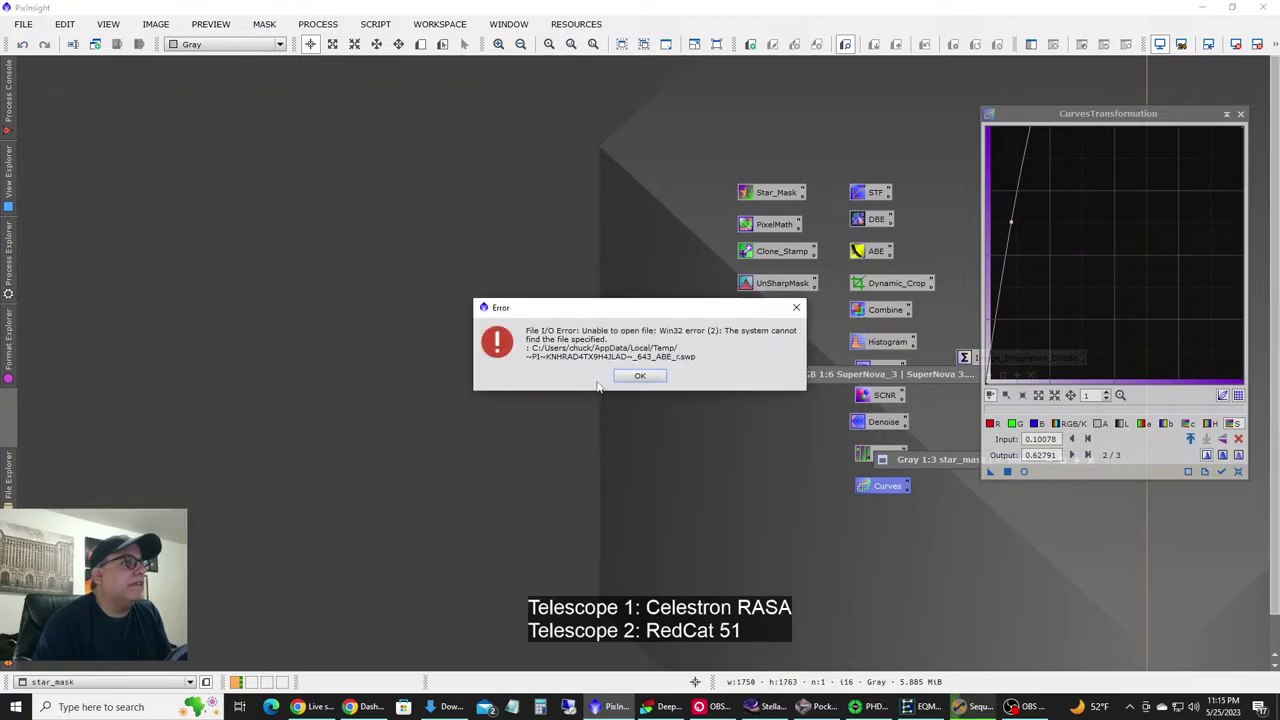
left_click(628, 384)
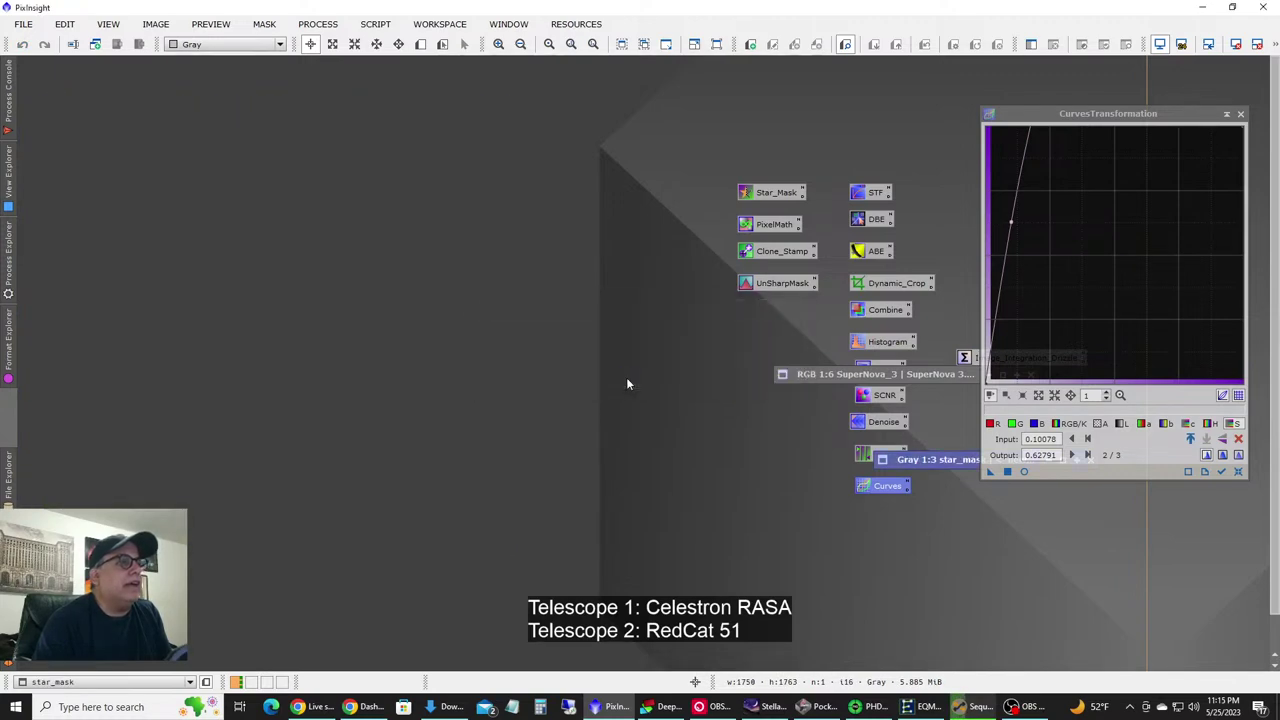
Start opening an image file and list the Stacked folder in Details view, sorted by date with the newest first.
double_click(626, 377)
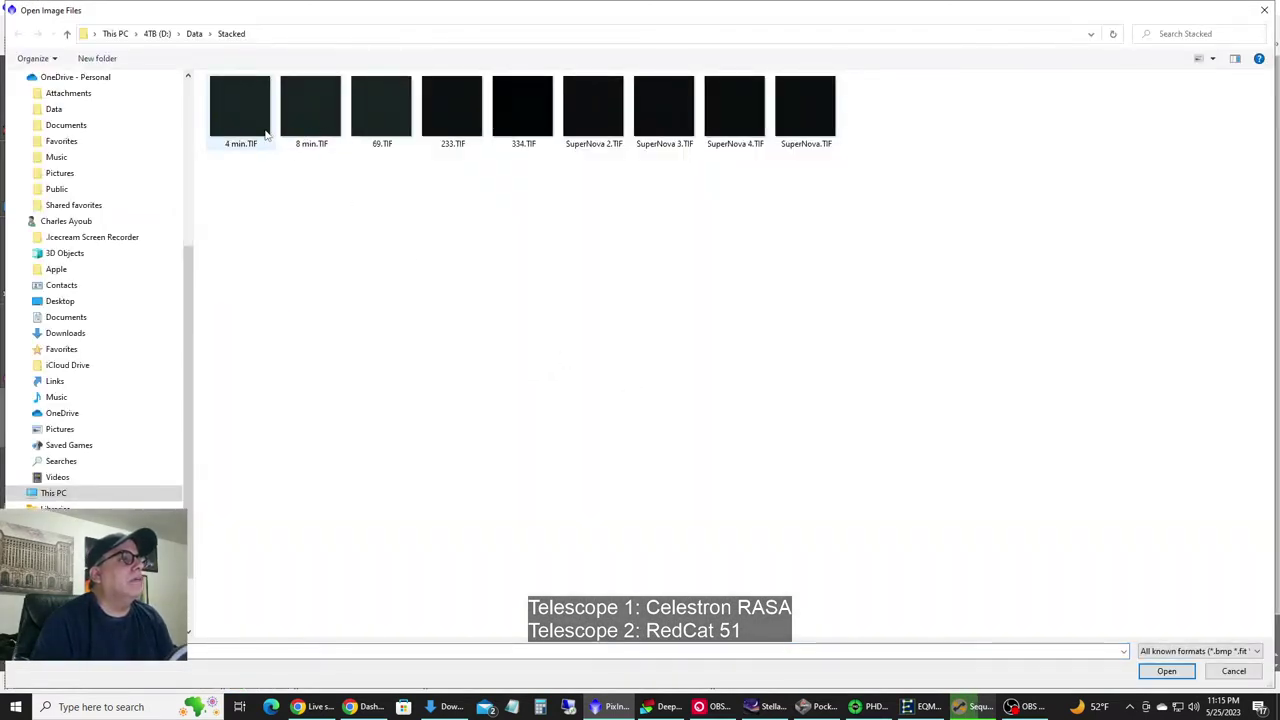
right_click(341, 216)
mouse_move(418, 229)
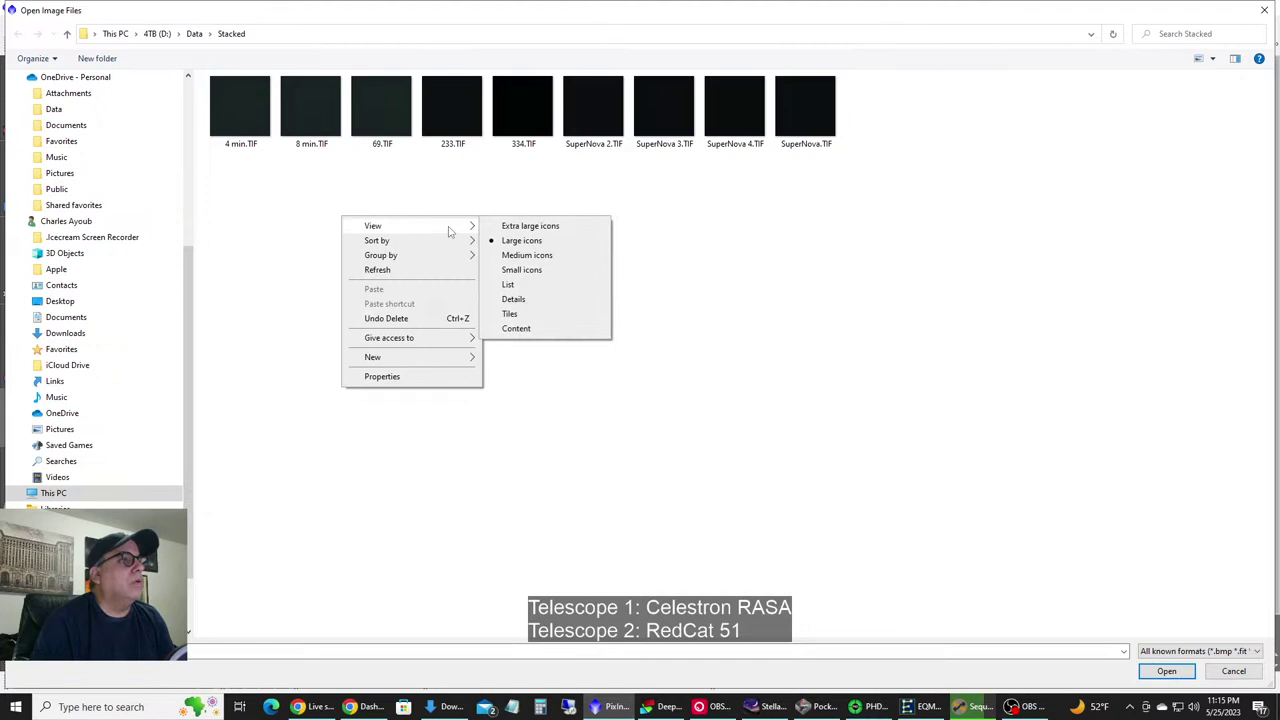
left_click(514, 299)
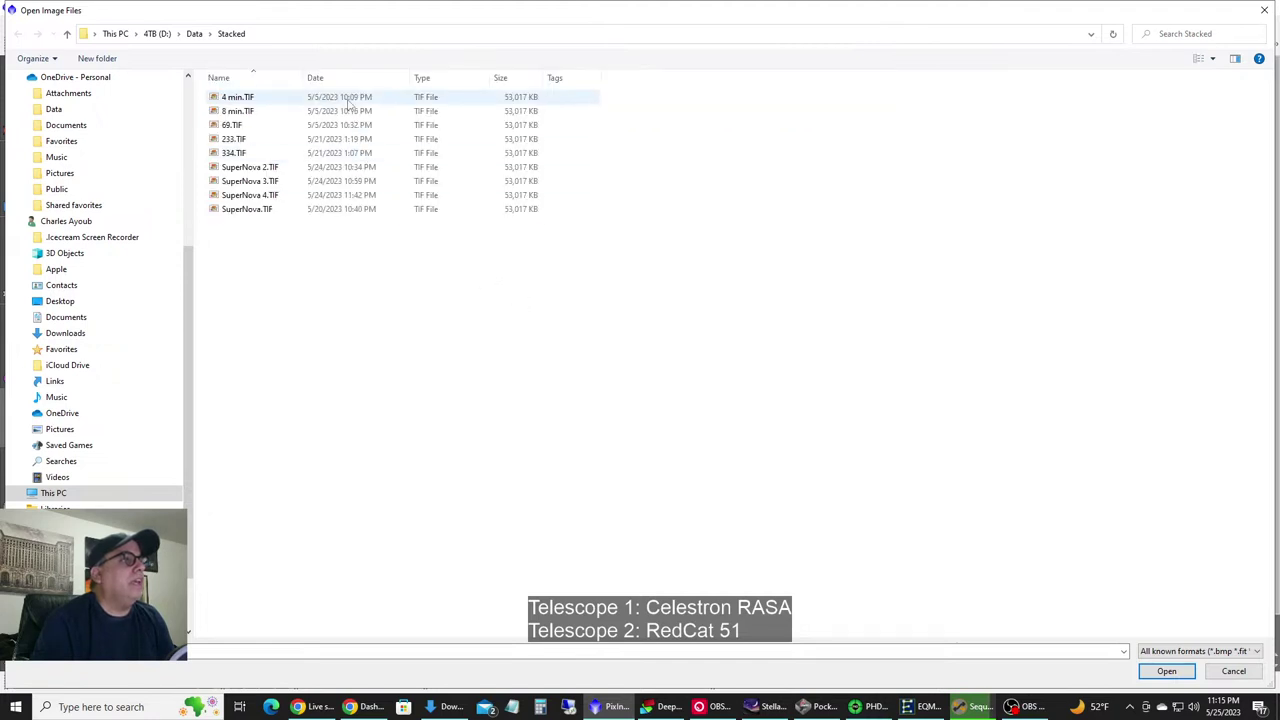
left_click(351, 77)
left_click(351, 77)
left_click(346, 80)
Delete the files from SuperNova 4.TIF through 69.TIF in the Stacked folder and leave the file dialog without opening anything.
left_click(274, 125)
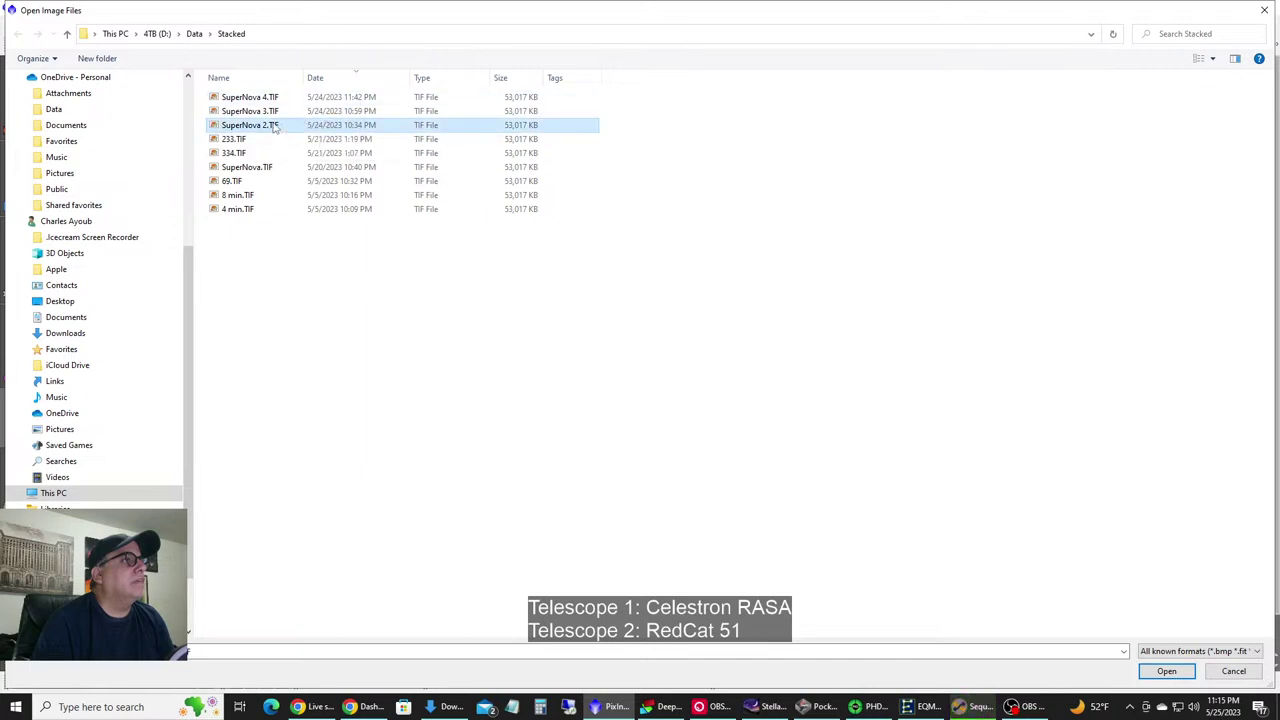
left_click(268, 183)
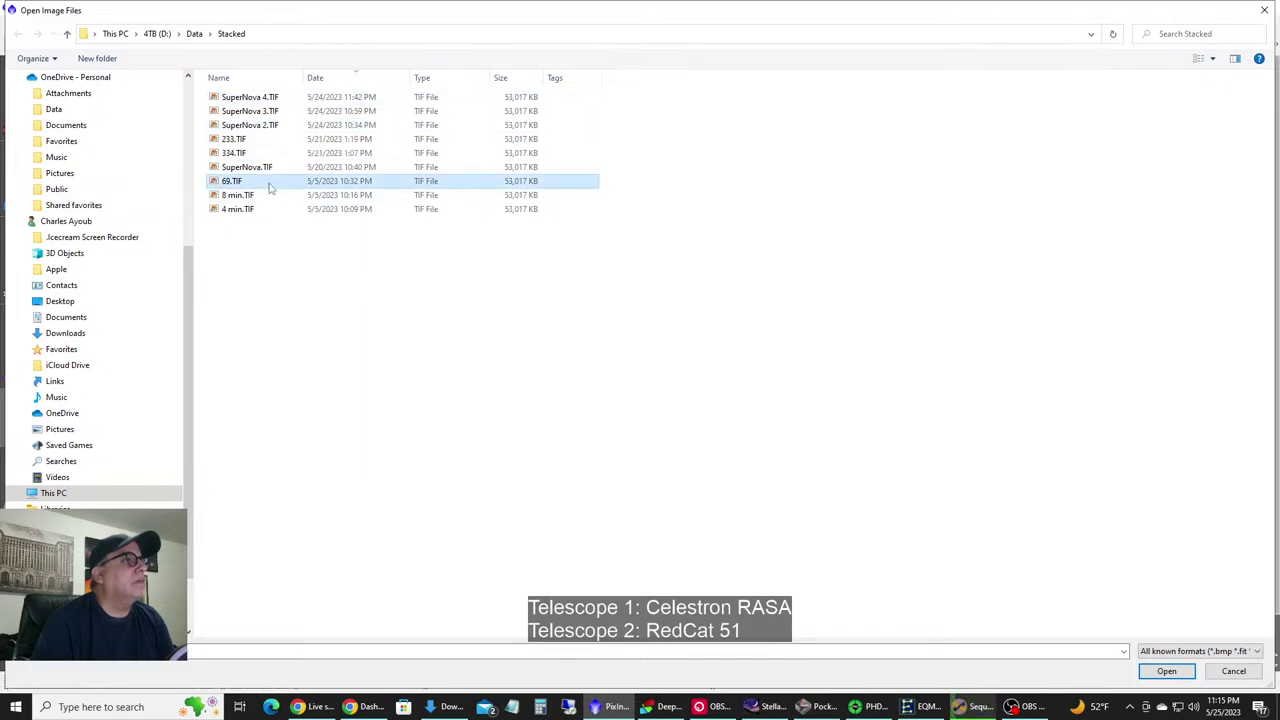
key("shift+Up")
key("shift+Up")
key("shift+Up")
key("shift+Up")
key("shift+Up")
key("shift+Up")
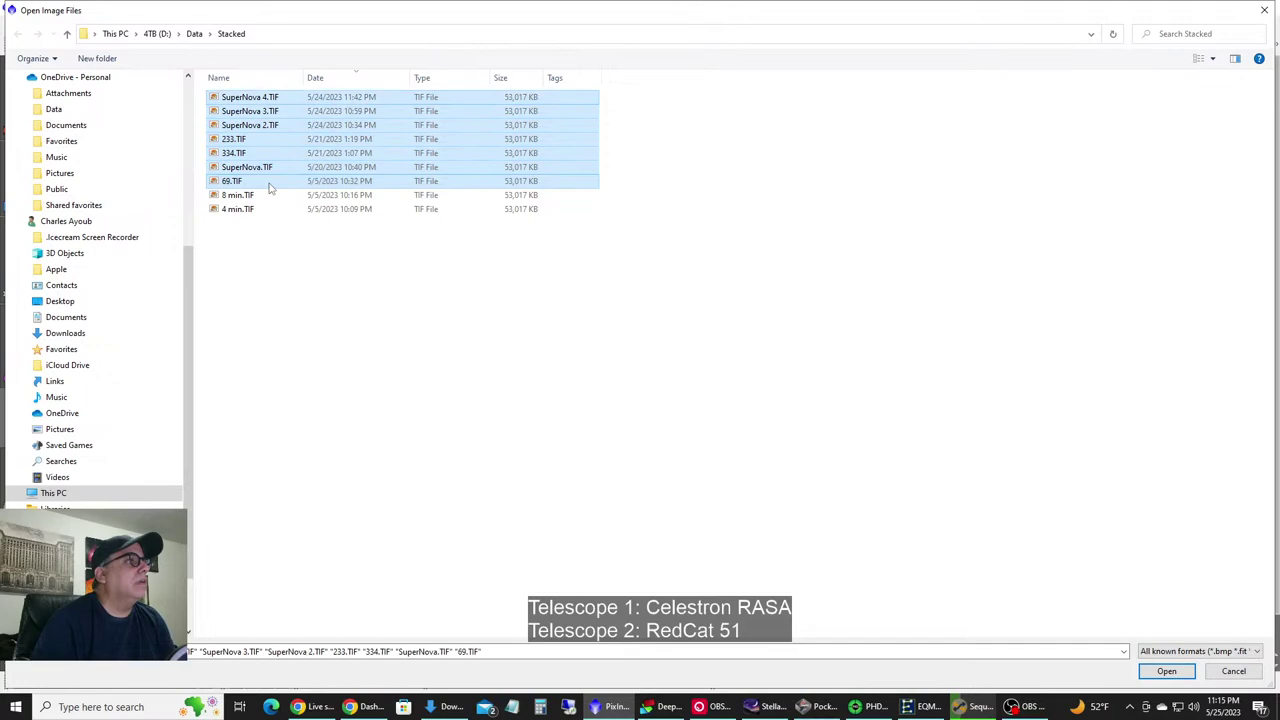
key("Delete")
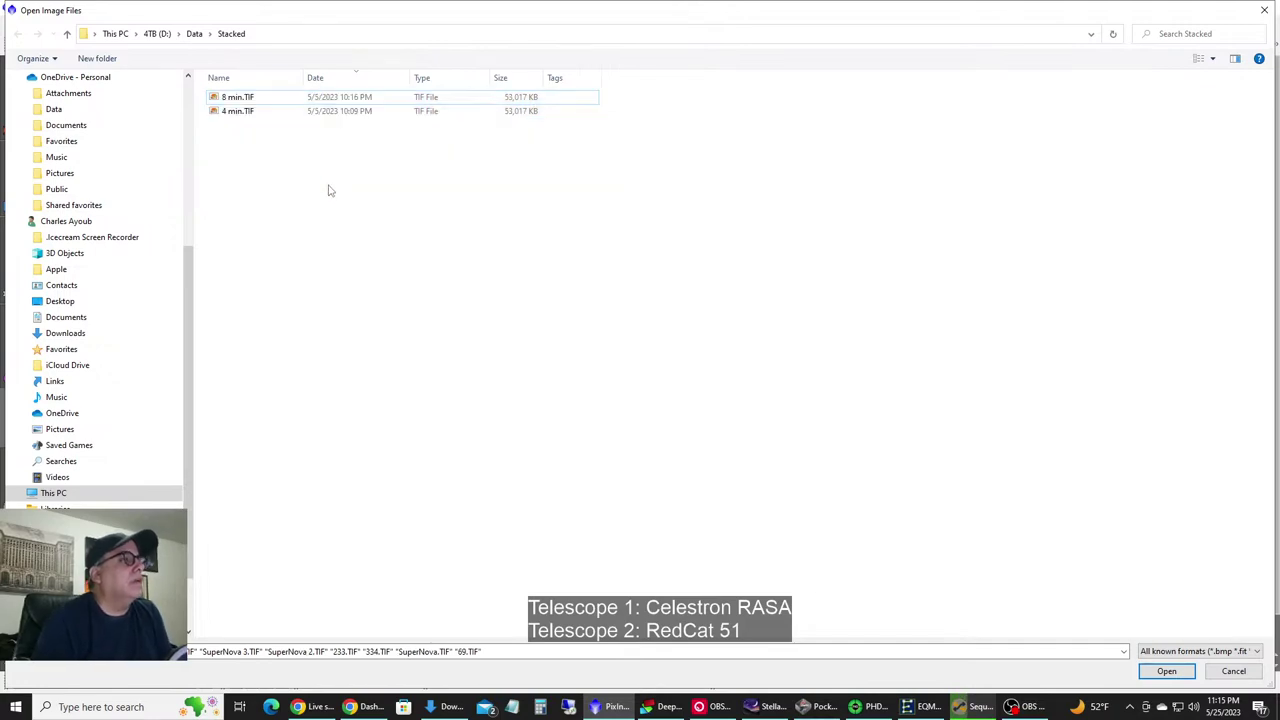
left_click(1232, 671)
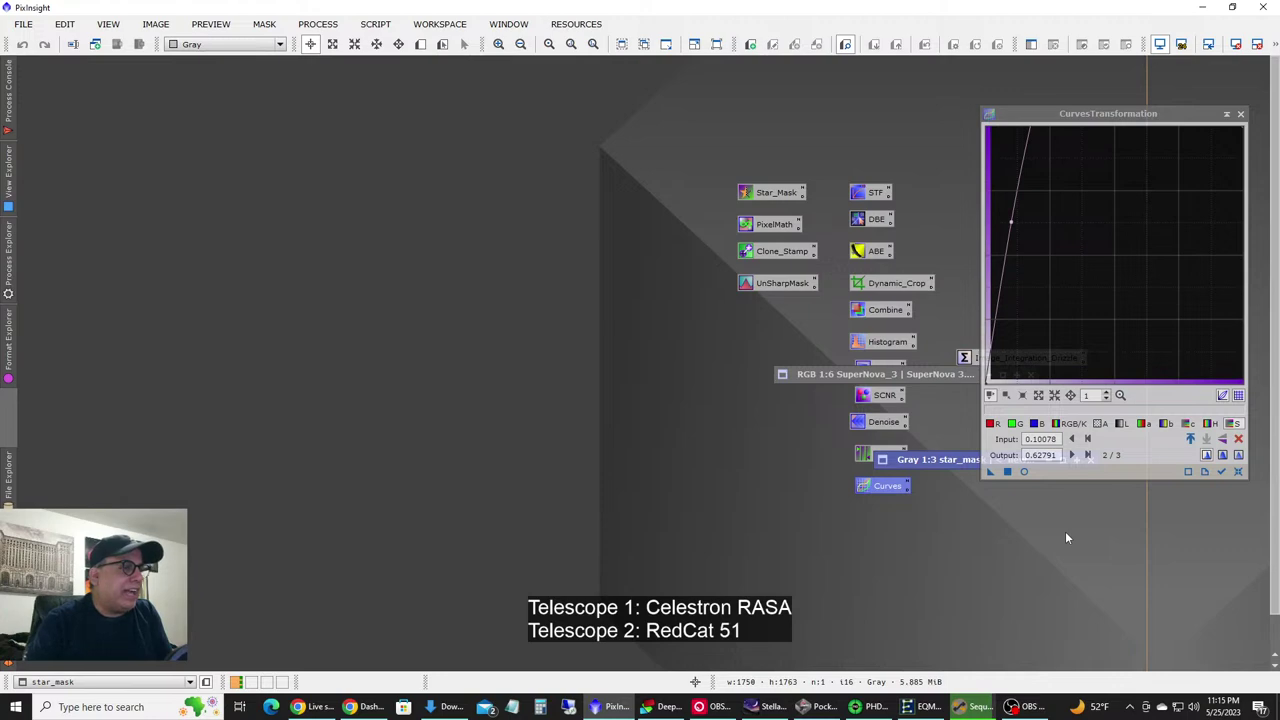
Check the stacking progress in DeepSkyStacker and return to PixInsight.
left_click(662, 707)
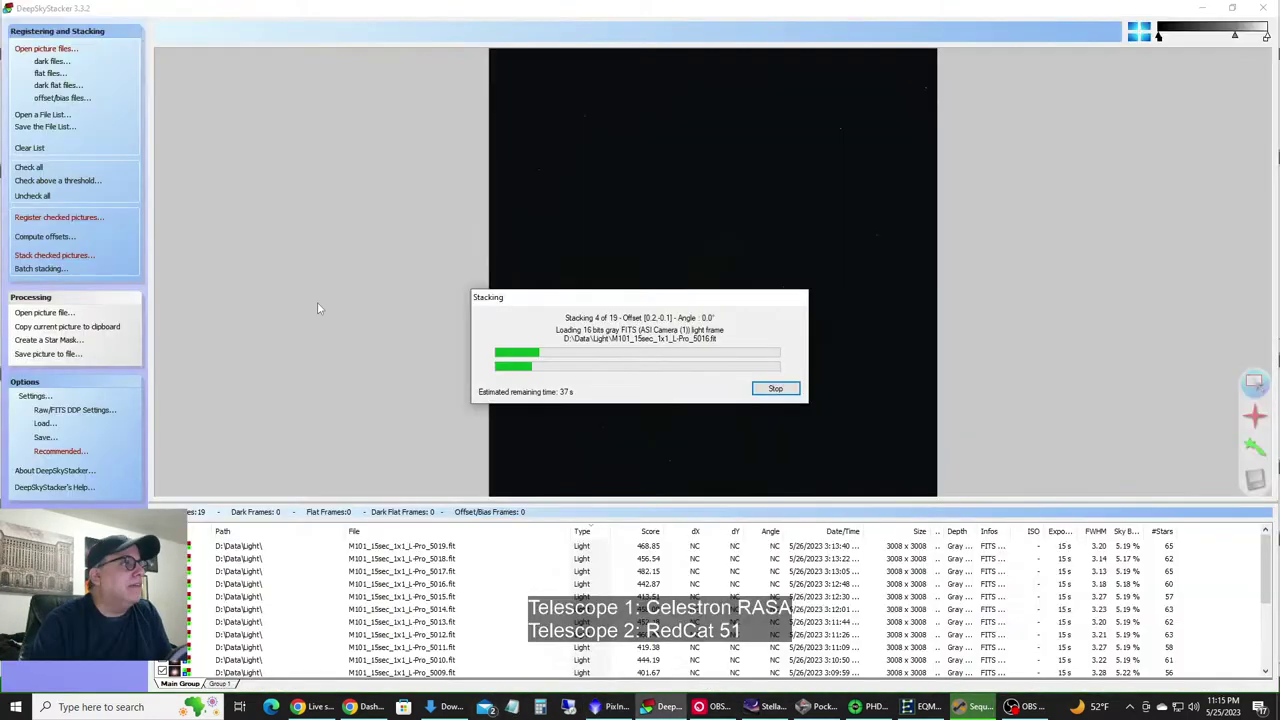
left_click(610, 707)
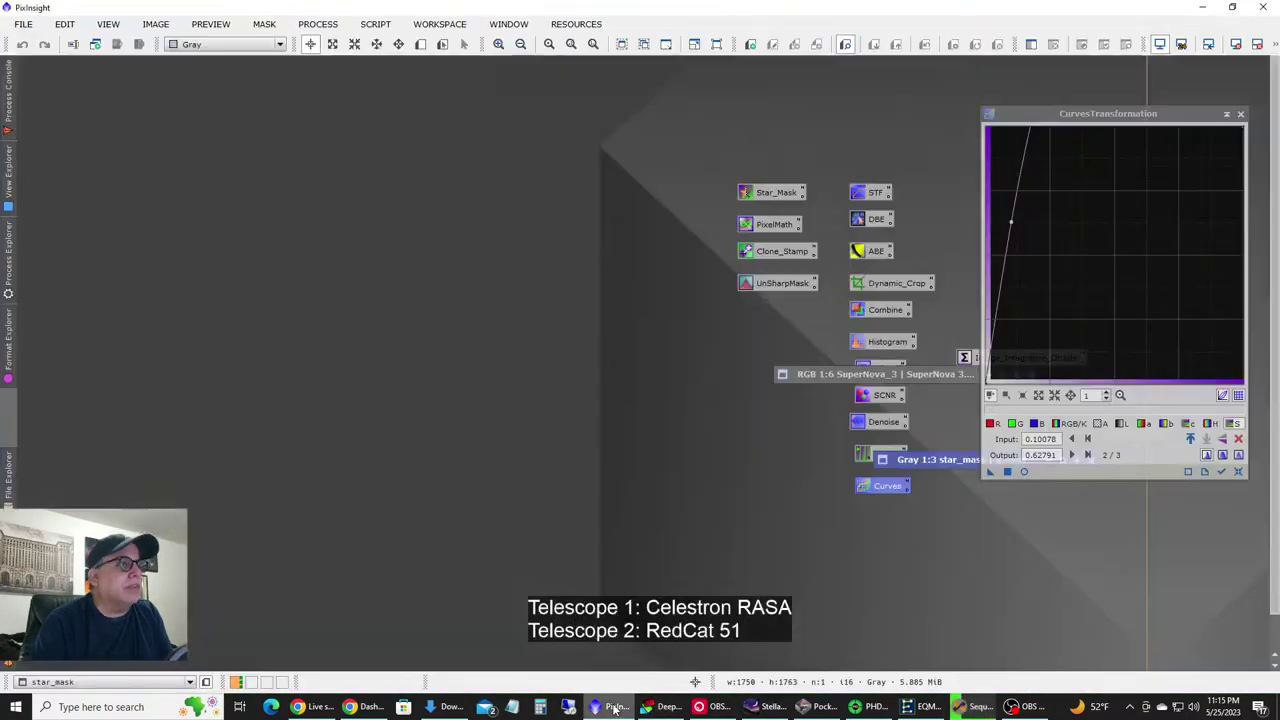
Open 8 min.TIF, preview it with a ScreenTransferFunction auto-stretch, and close the image.
left_click(22, 24)
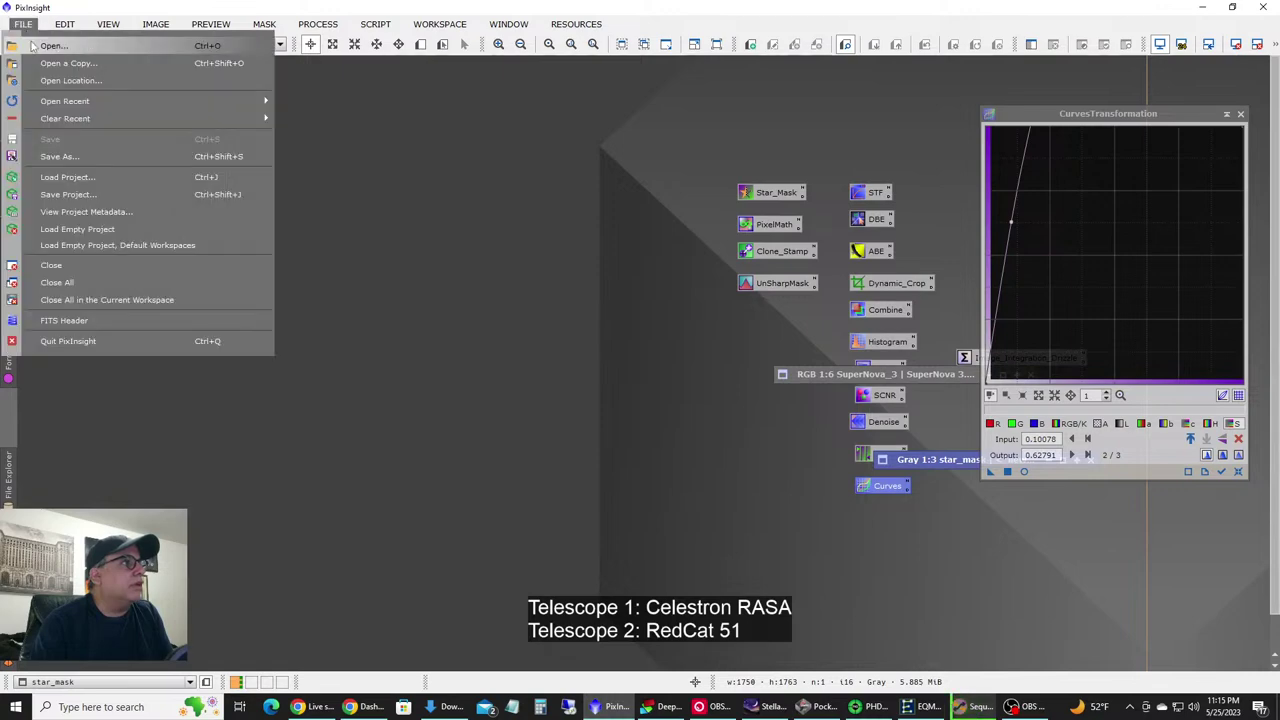
left_click(27, 46)
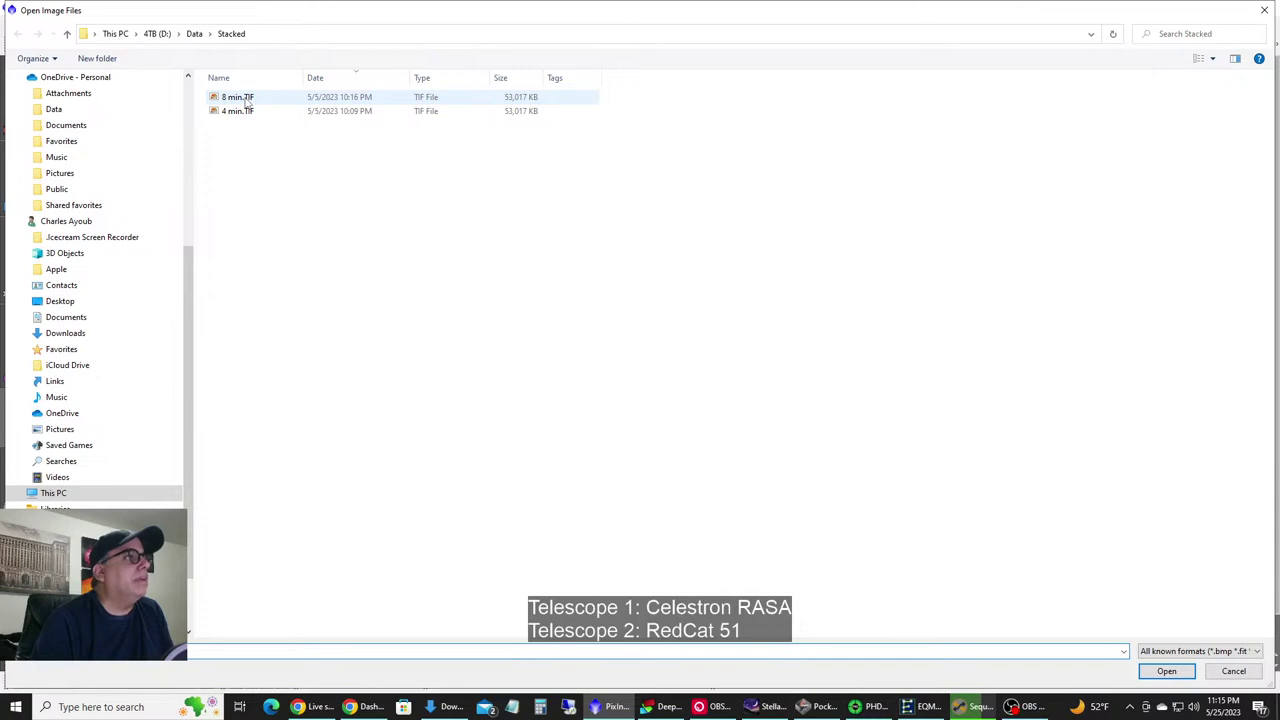
double_click(244, 99)
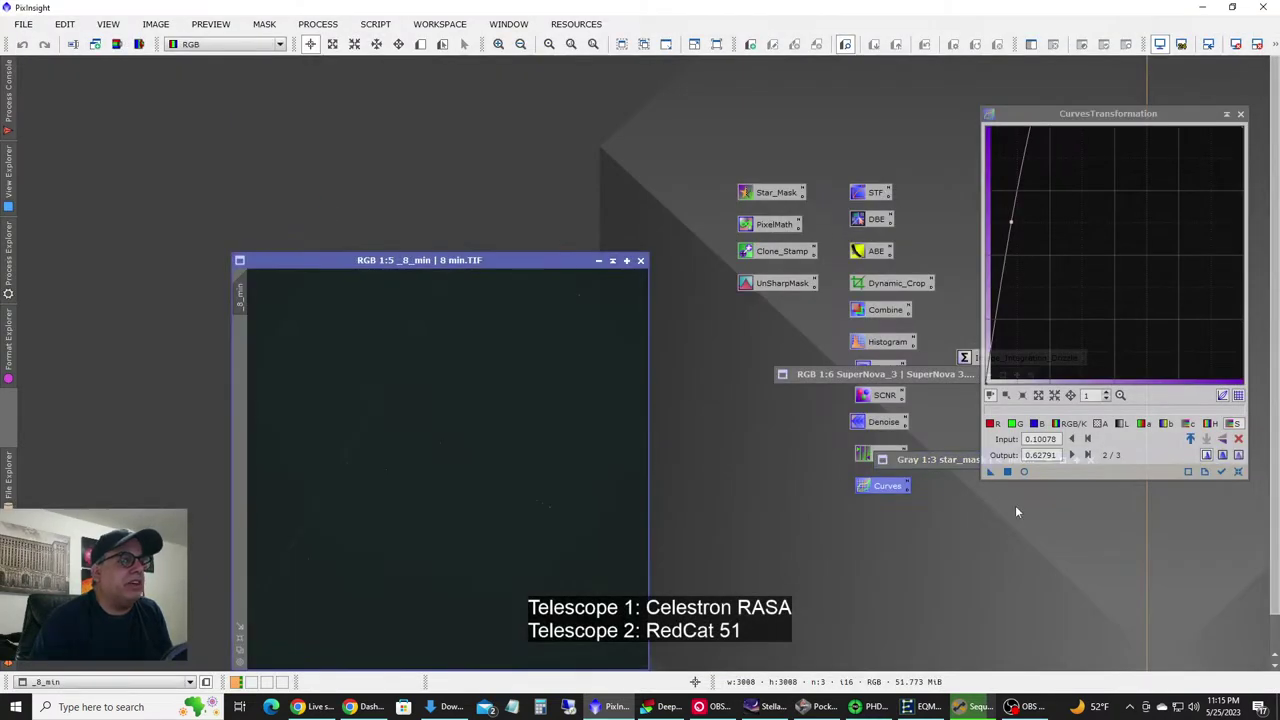
double_click(866, 194)
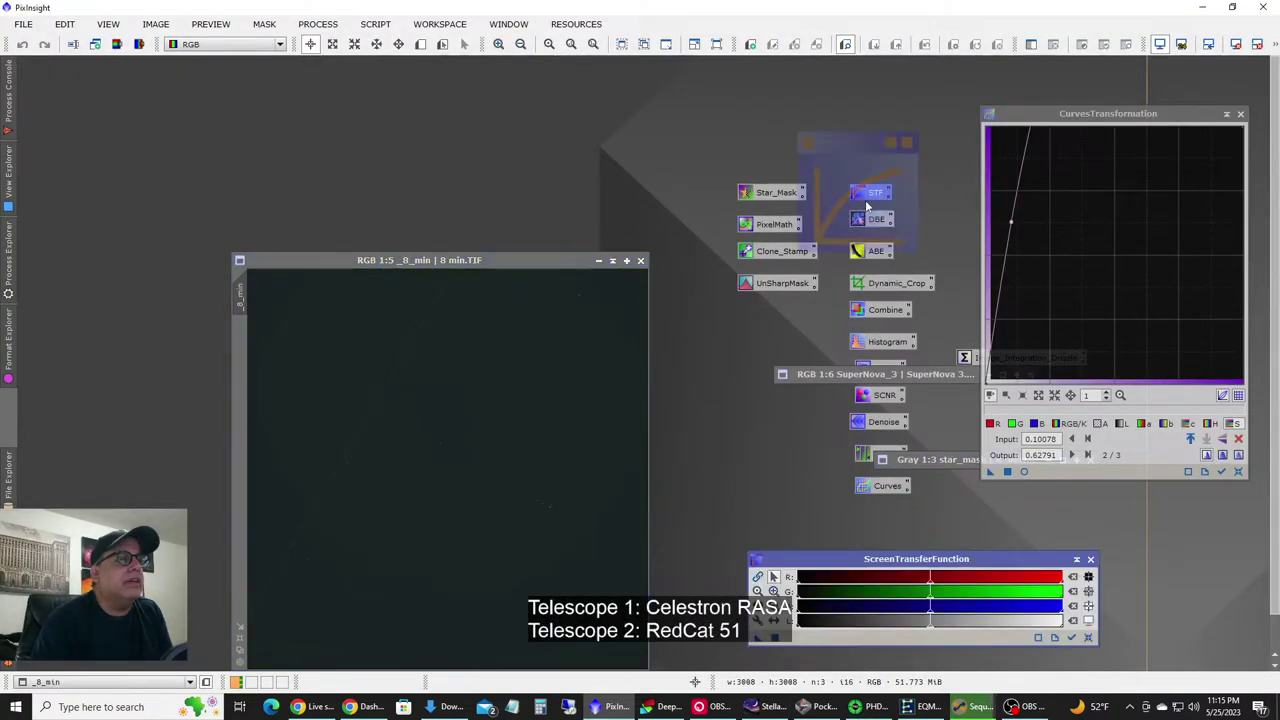
key("ctrl+a")
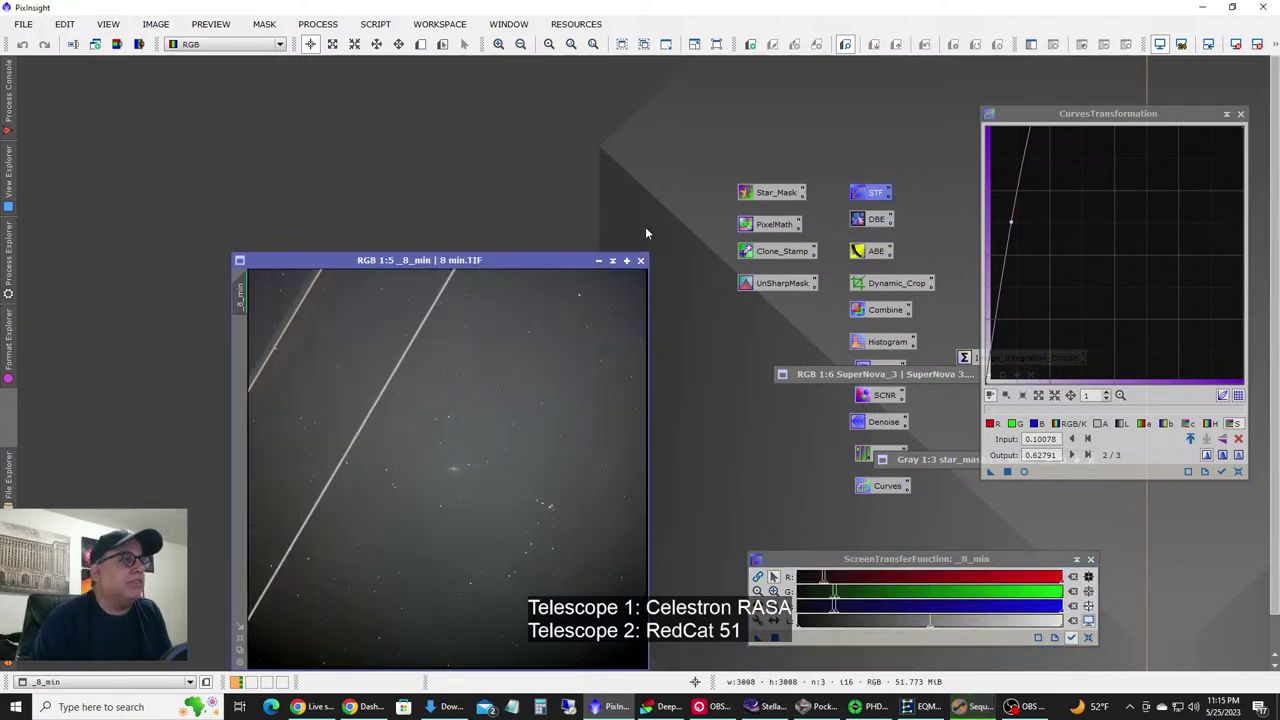
left_click(641, 260)
Open SuperNova.TIF from the Stacked folder and auto-stretch its display with ScreenTransferFunction.
left_click(22, 23)
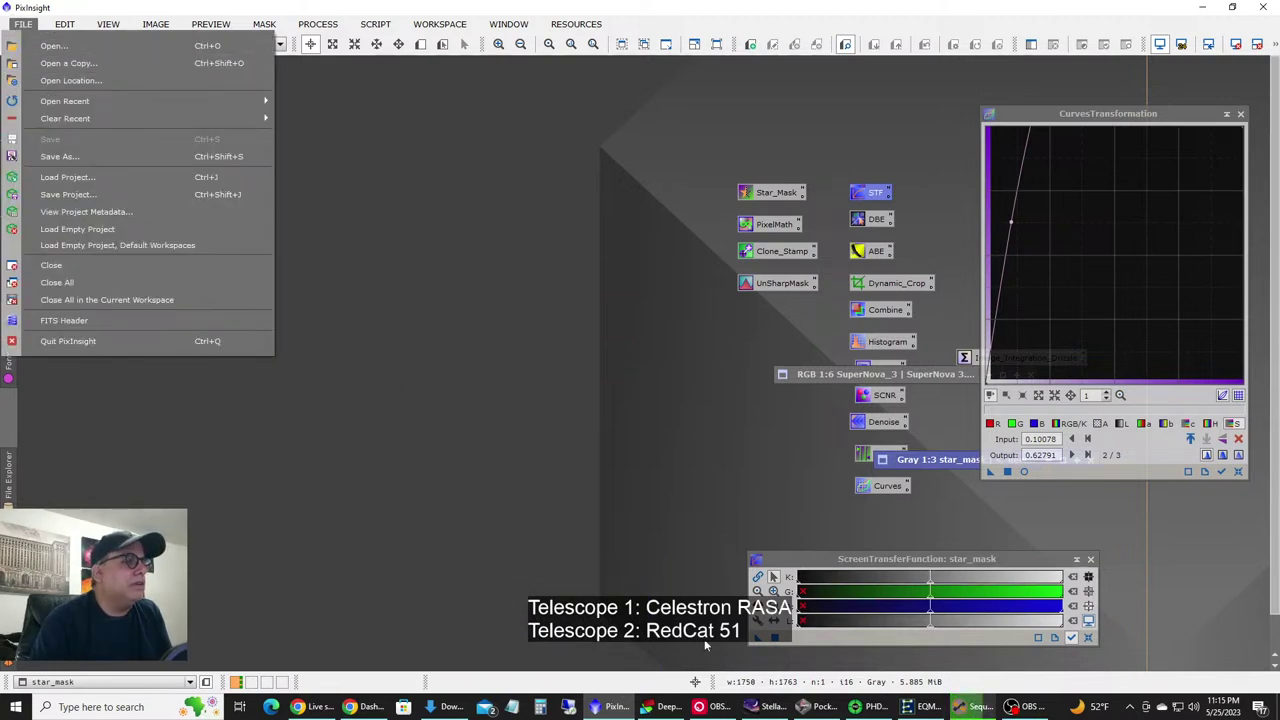
left_click(53, 46)
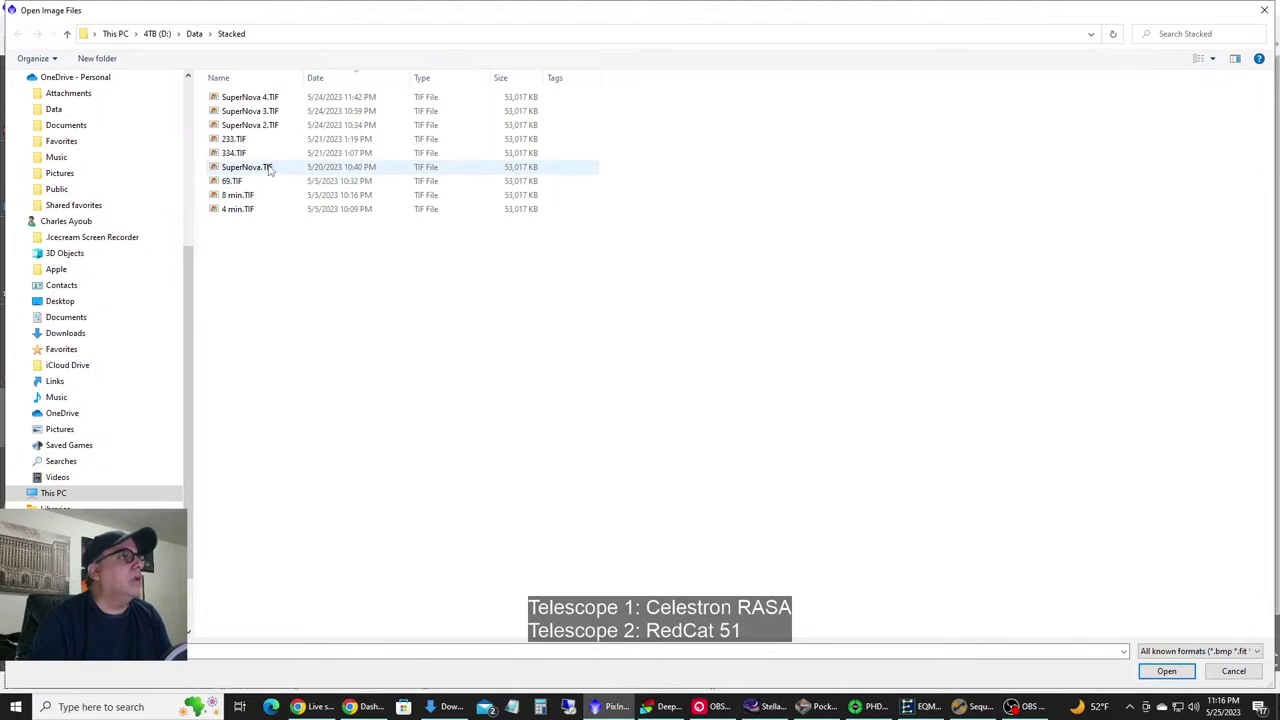
mouse_move(270, 170)
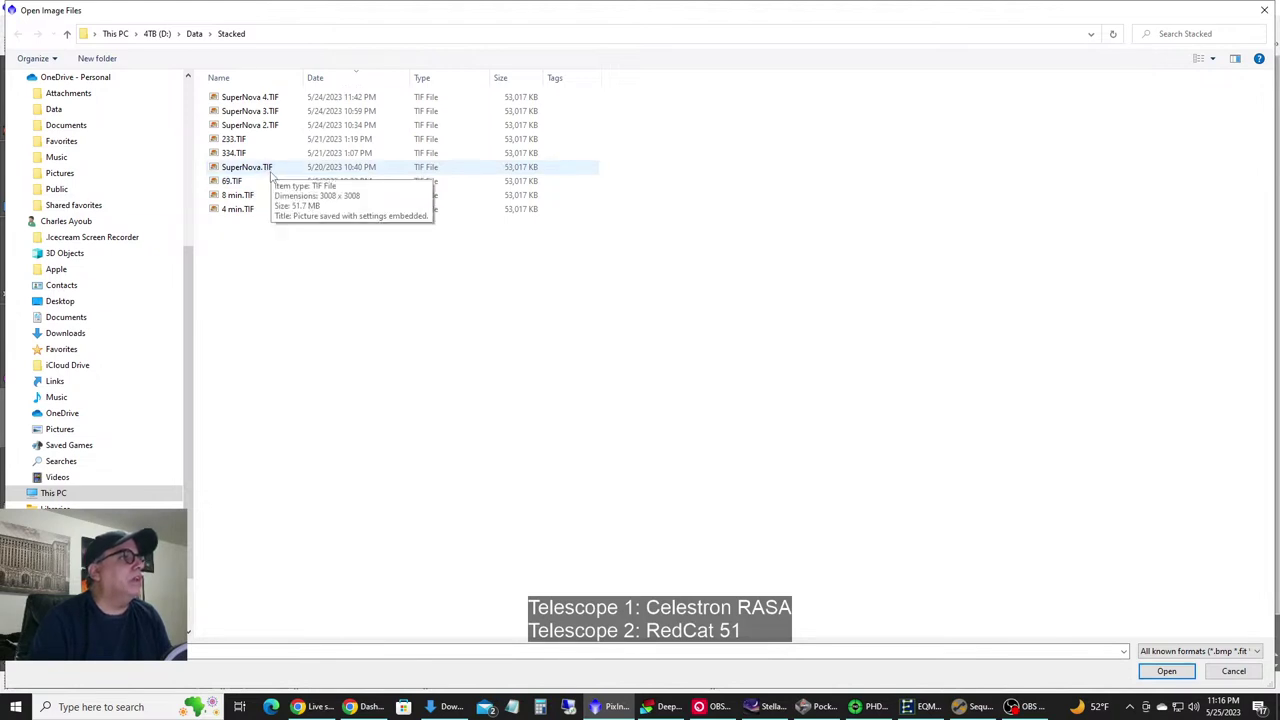
double_click(270, 170)
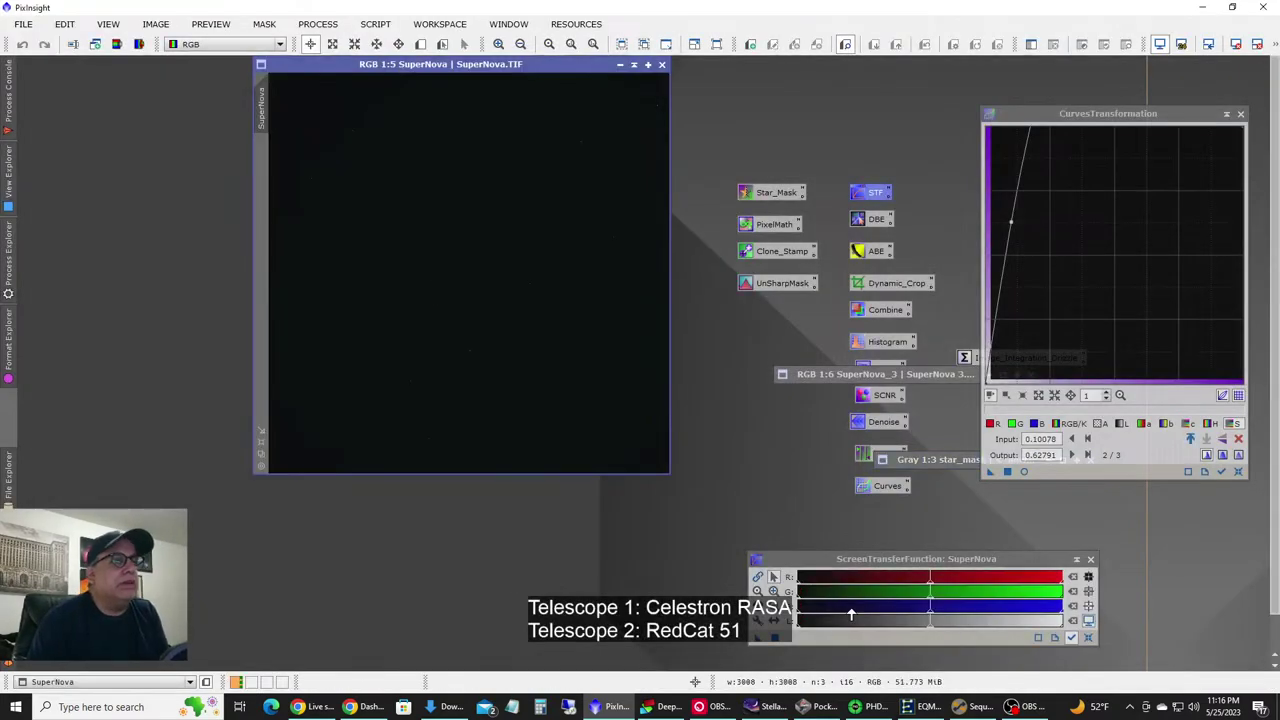
left_click(1088, 576)
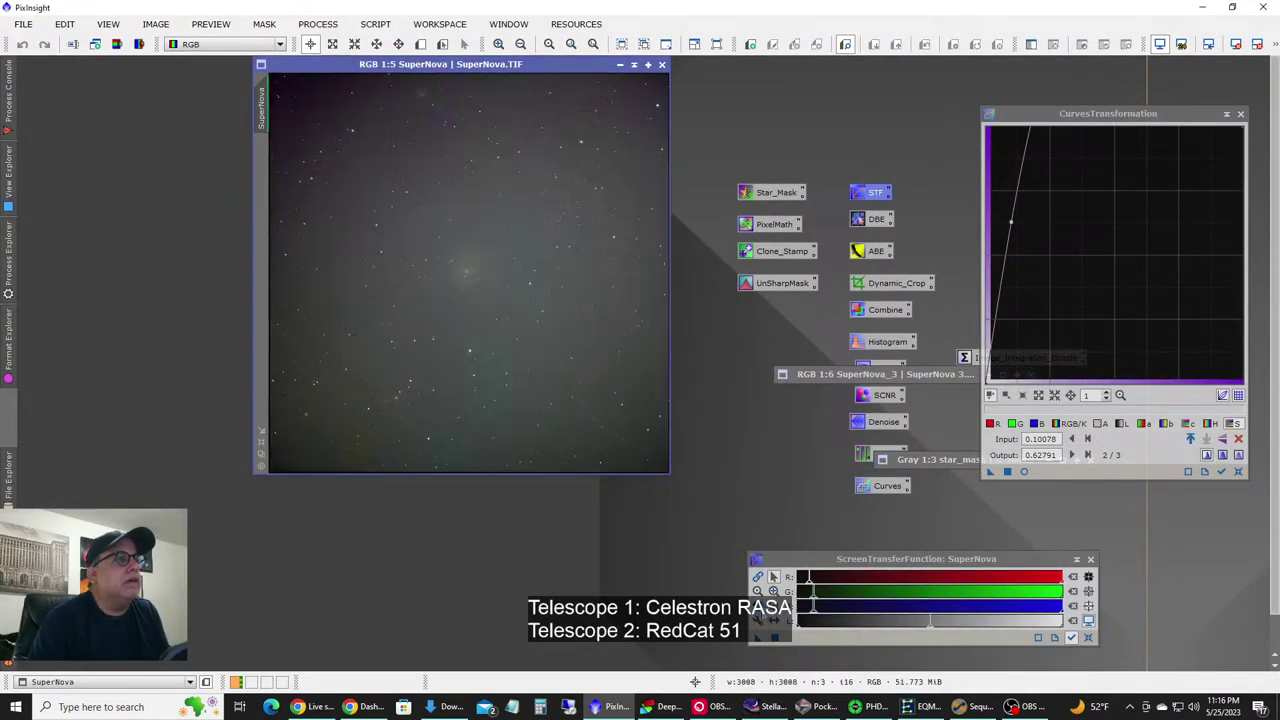
Magnify the galaxy in the SuperNova image to 2:1 and enlarge the image window to inspect it.
scroll(463, 311, "up", 4)
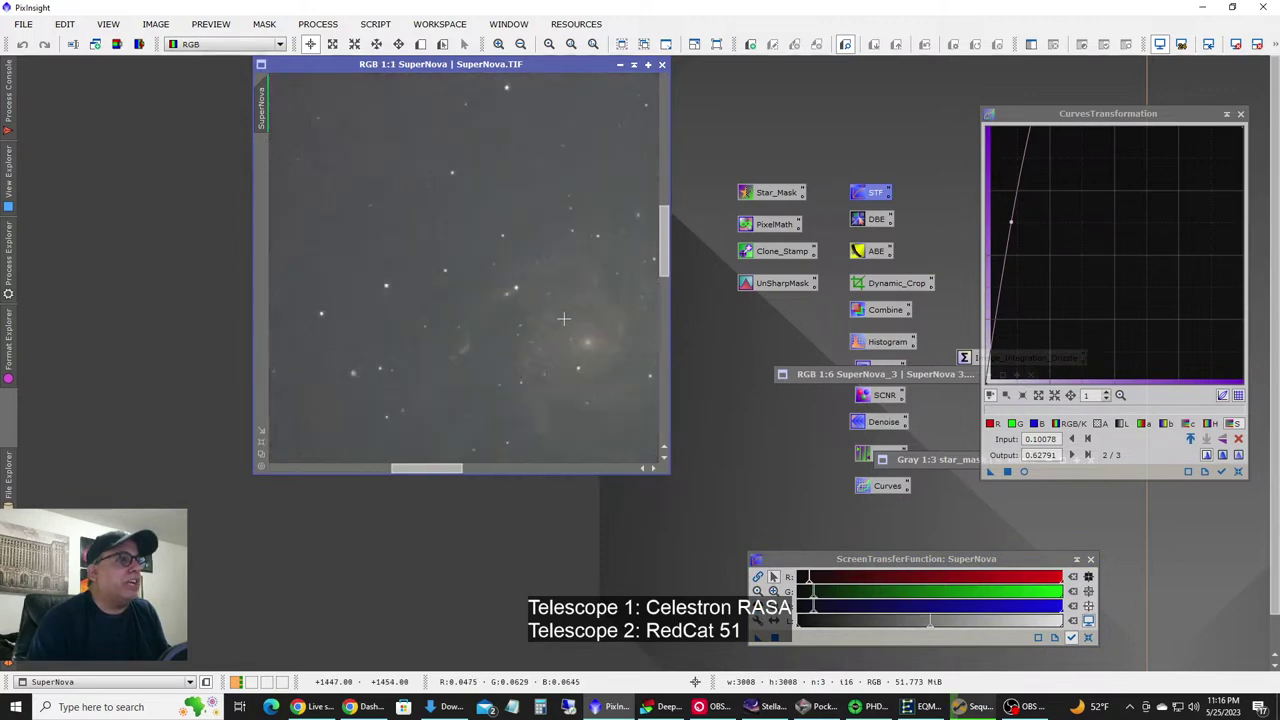
scroll(563, 320, "up", 1)
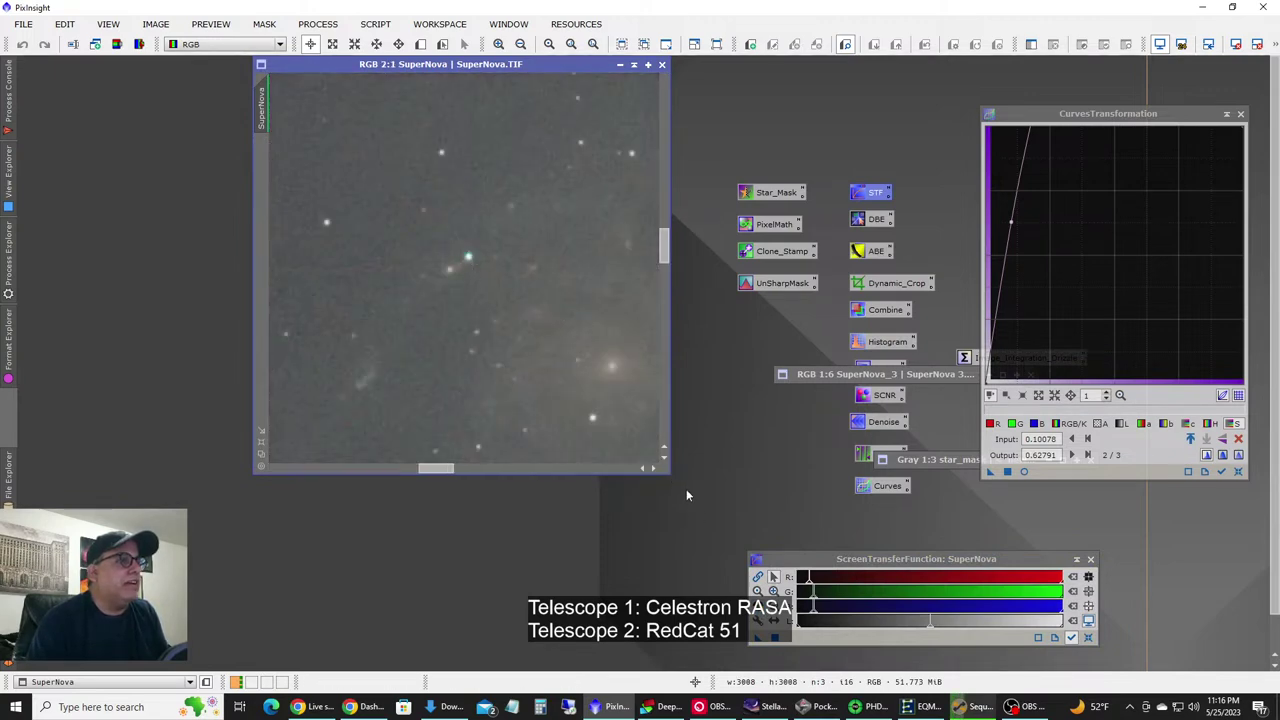
left_click_drag(669, 476, 868, 558)
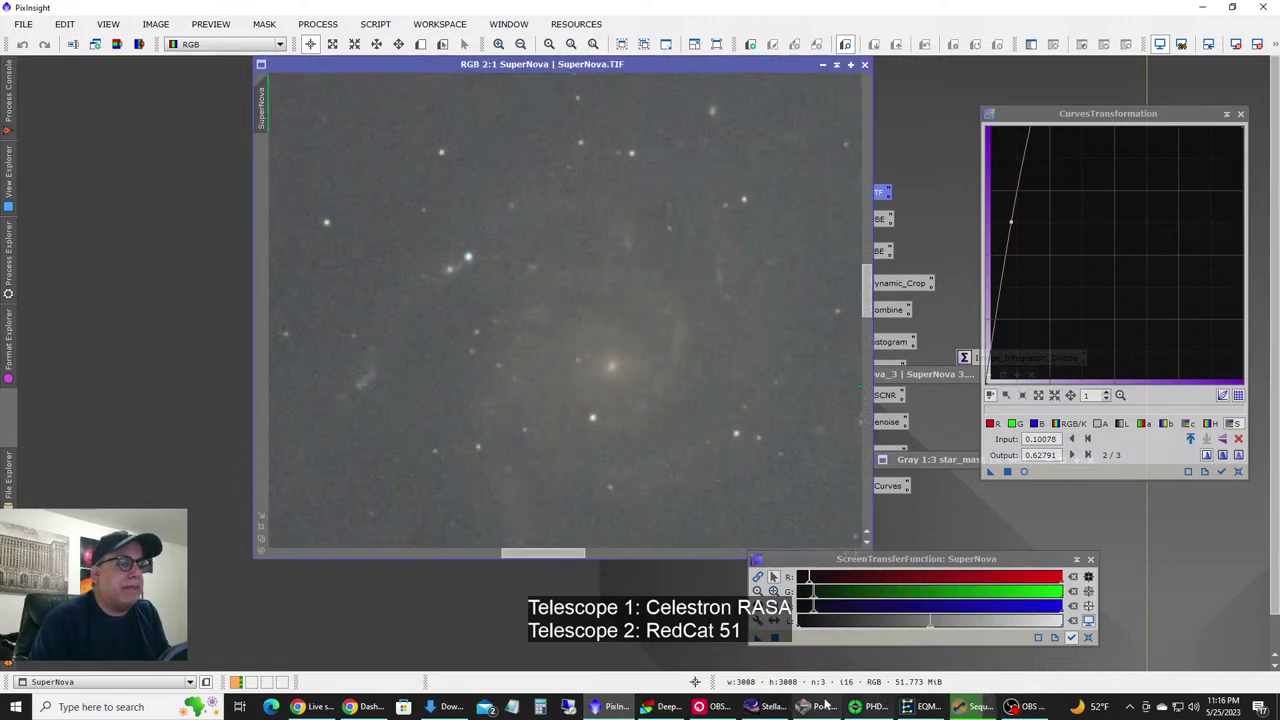
Switch to DeepSkyStacker and save the stacked picture as a 16-bit TIFF named 5-25 in the Stacked folder.
left_click(662, 706)
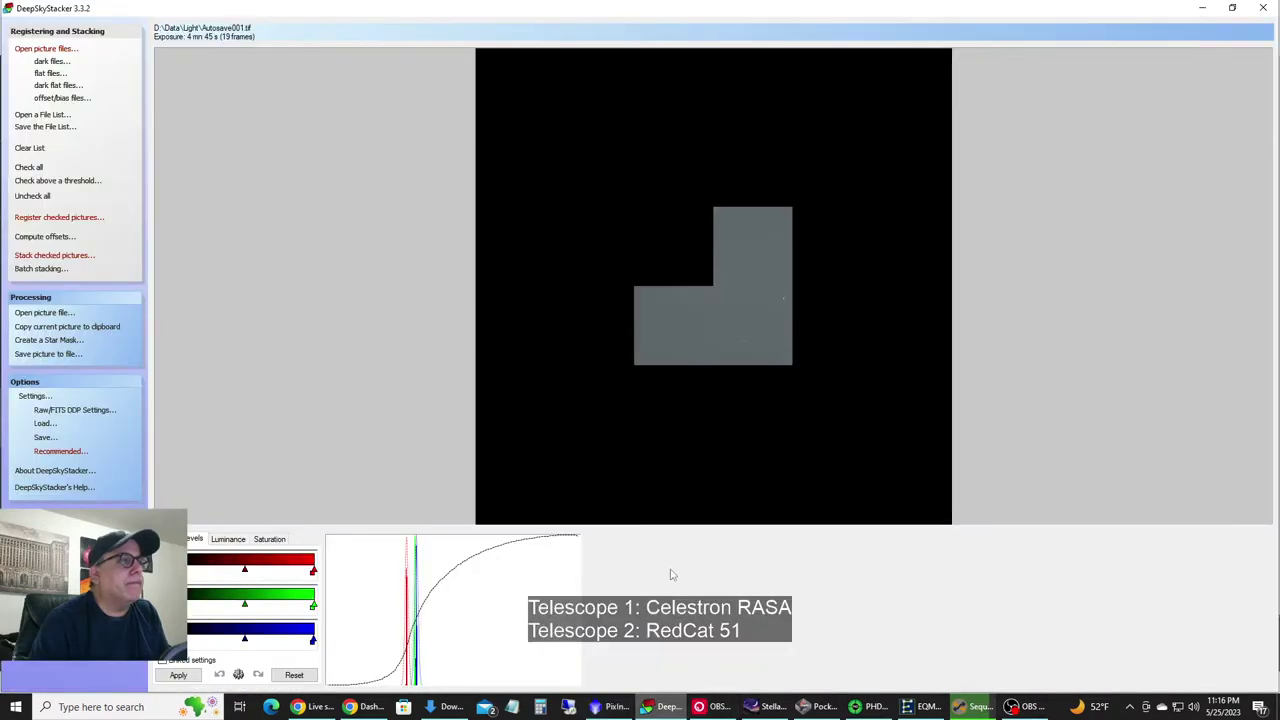
left_click(47, 356)
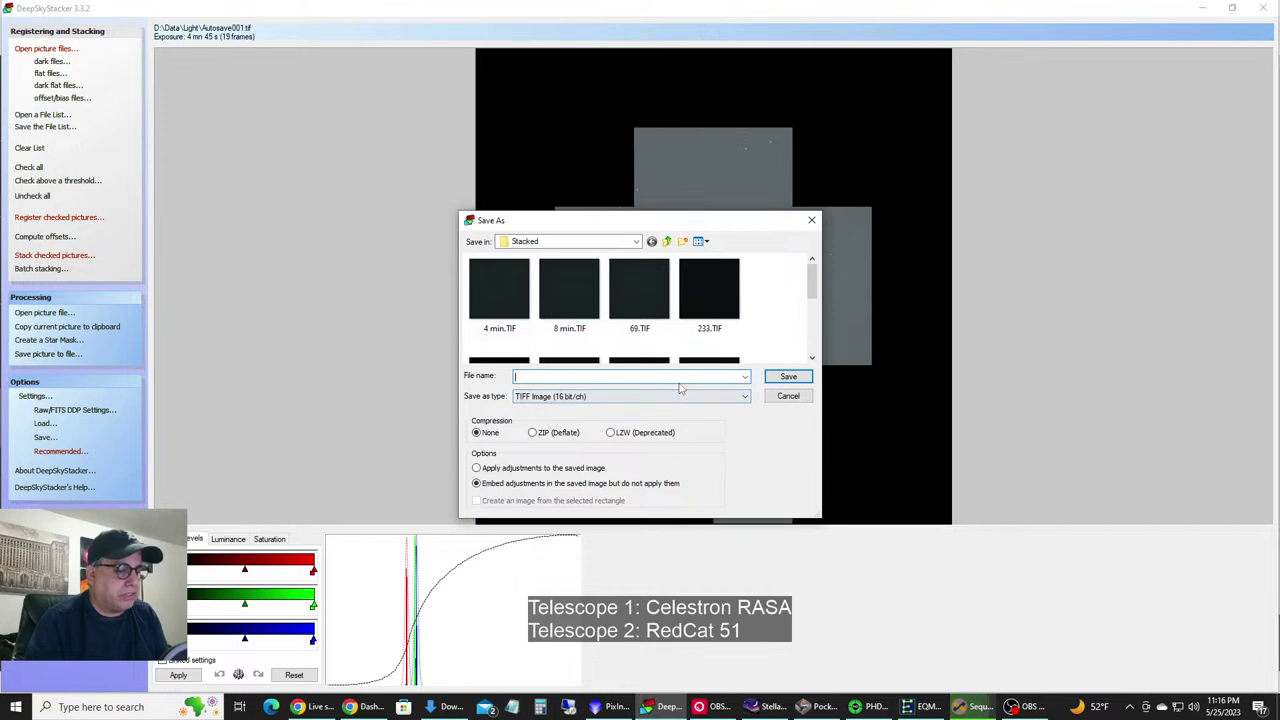
type("5-")
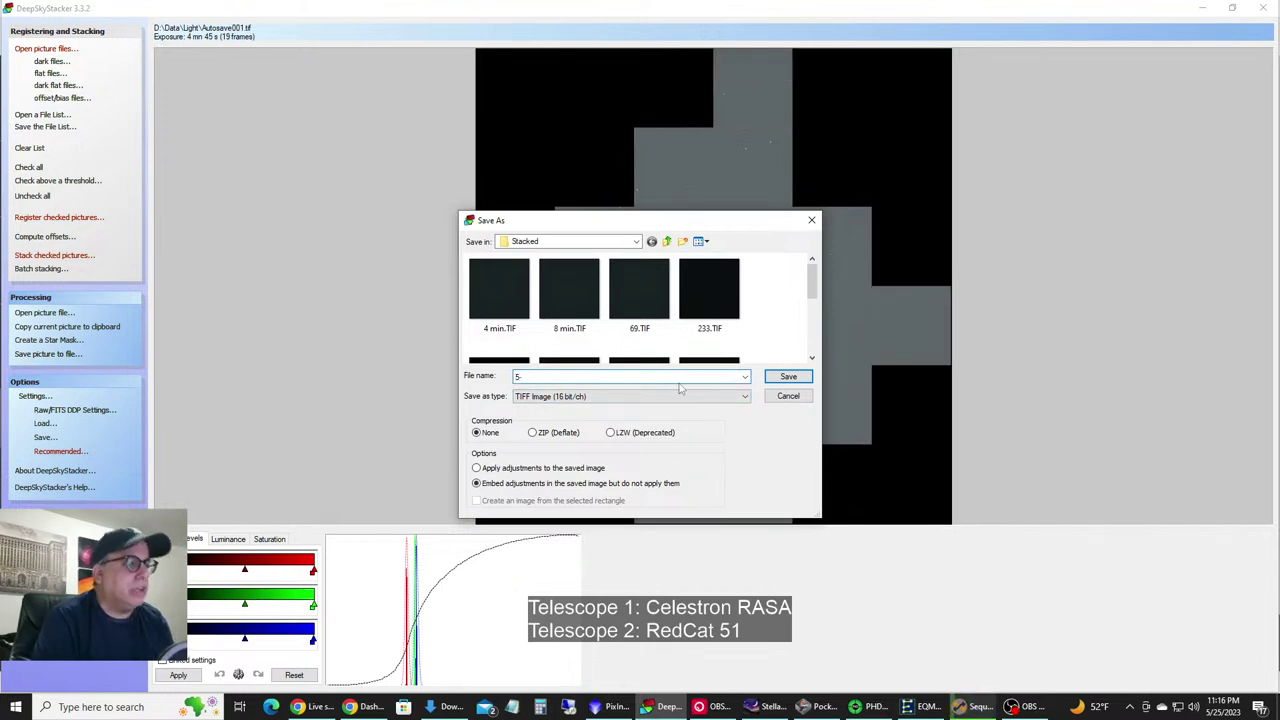
type("25")
key("Return")
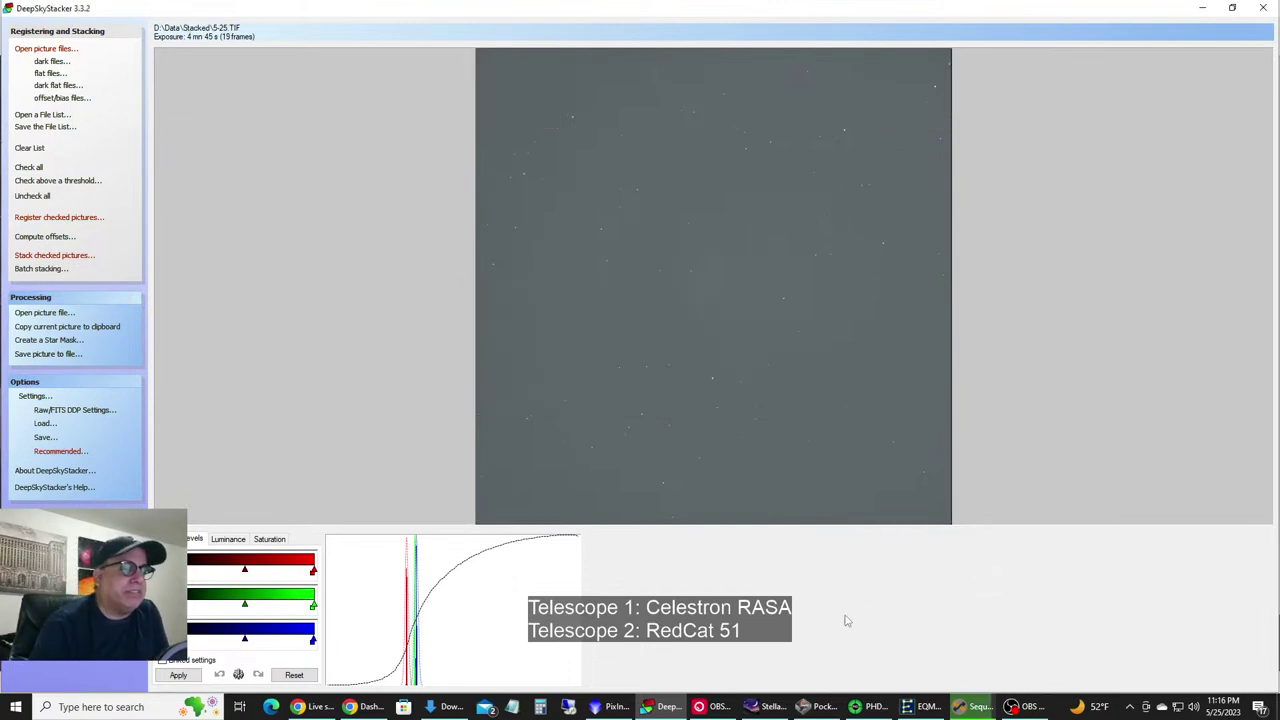
Return to PixInsight, move the SuperNova image window aside, and open 5-25.TIF with its display auto-stretched.
left_click(611, 707)
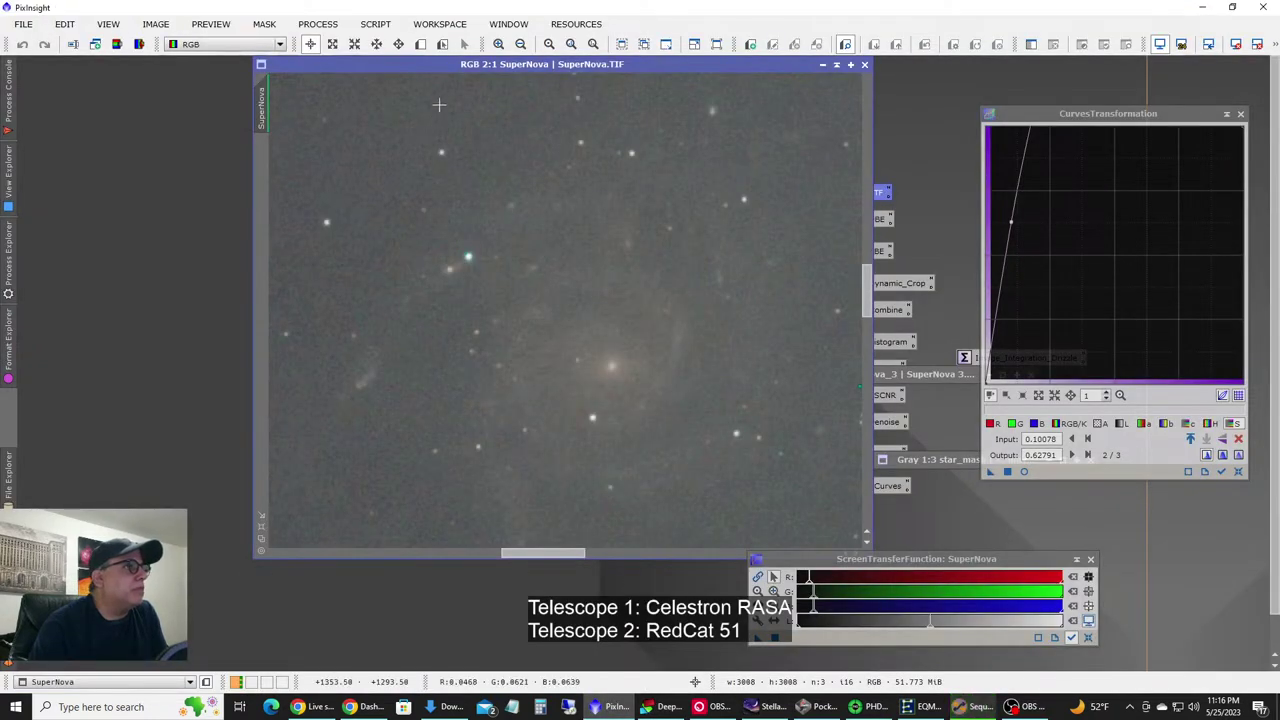
left_click_drag(440, 67, 202, 84)
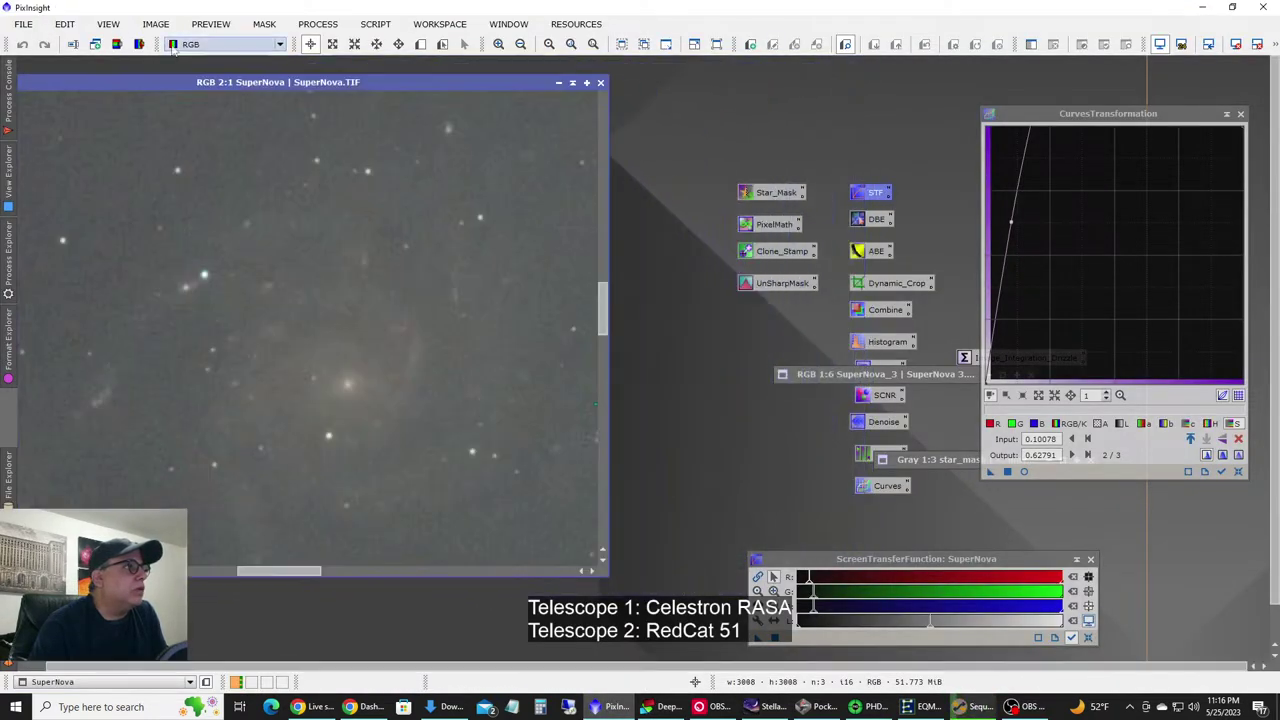
left_click(23, 24)
left_click(45, 45)
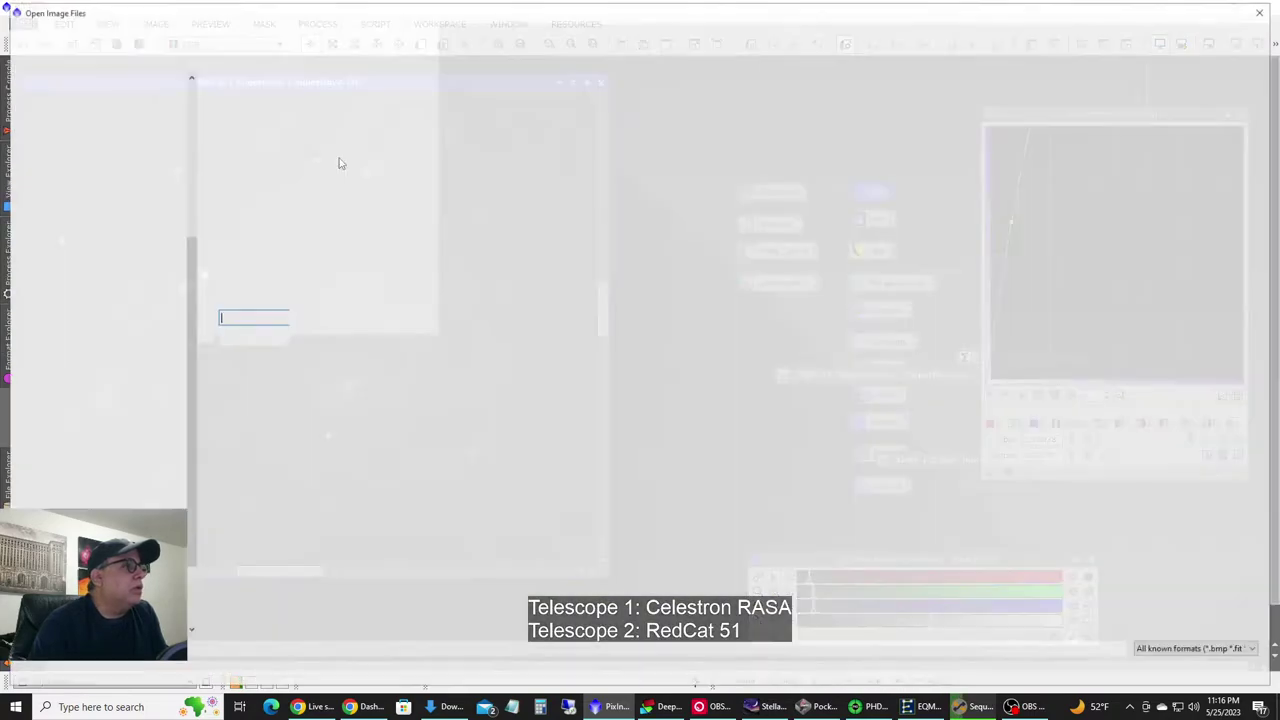
left_click(249, 100)
double_click(250, 100)
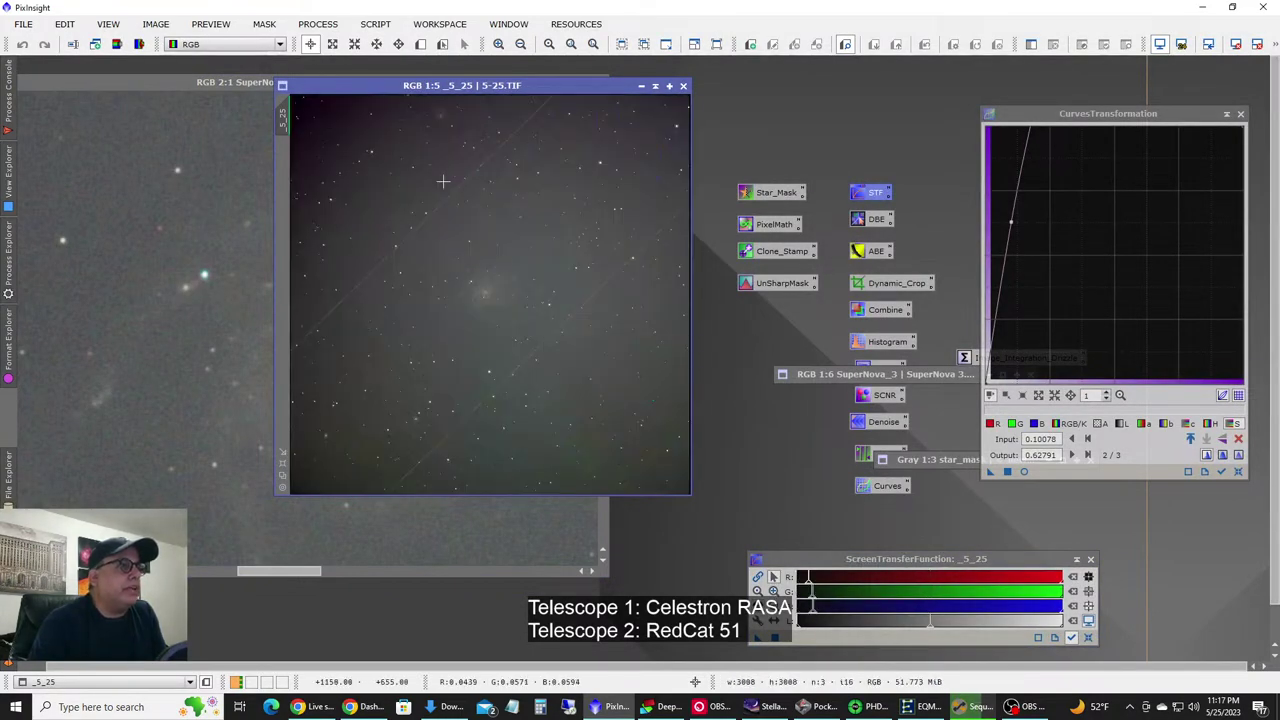
Magnify the supernova area of the 5-25 image to 3:1 and position its window for comparison with the SuperNova image.
scroll(490, 300, "up", 7)
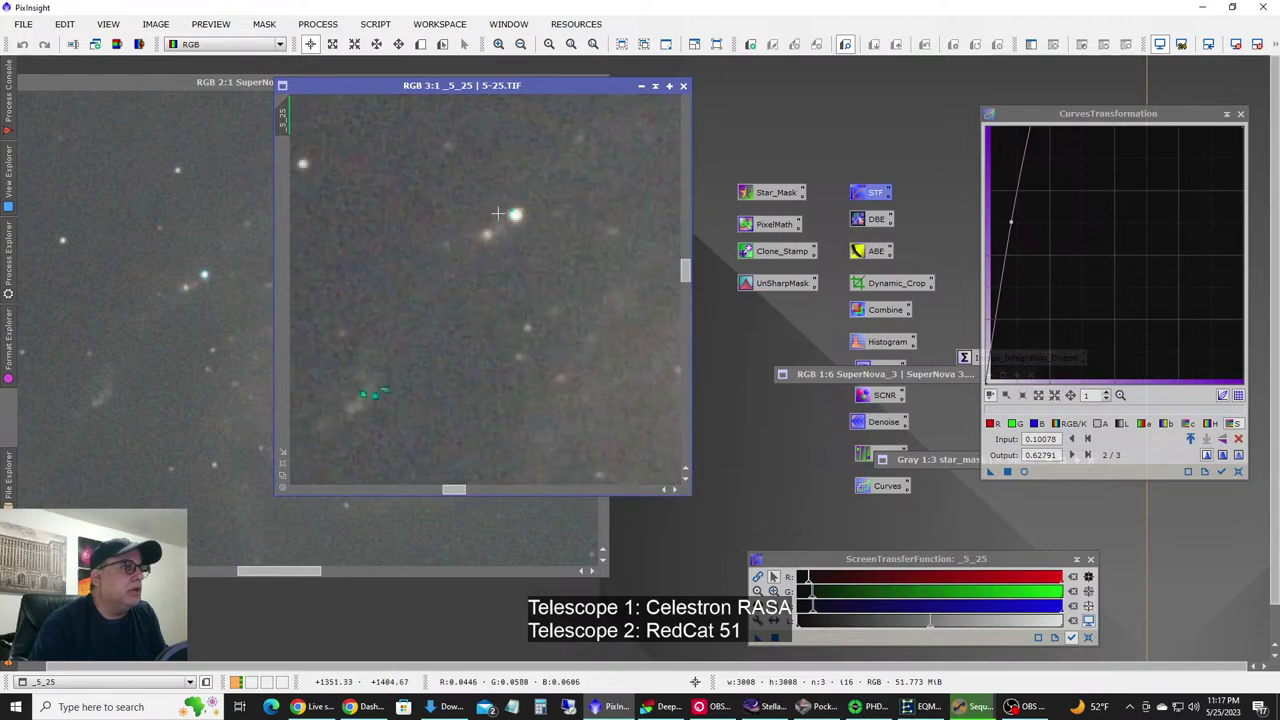
scroll(497, 213, "down", 1)
left_click_drag(472, 85, 442, 189)
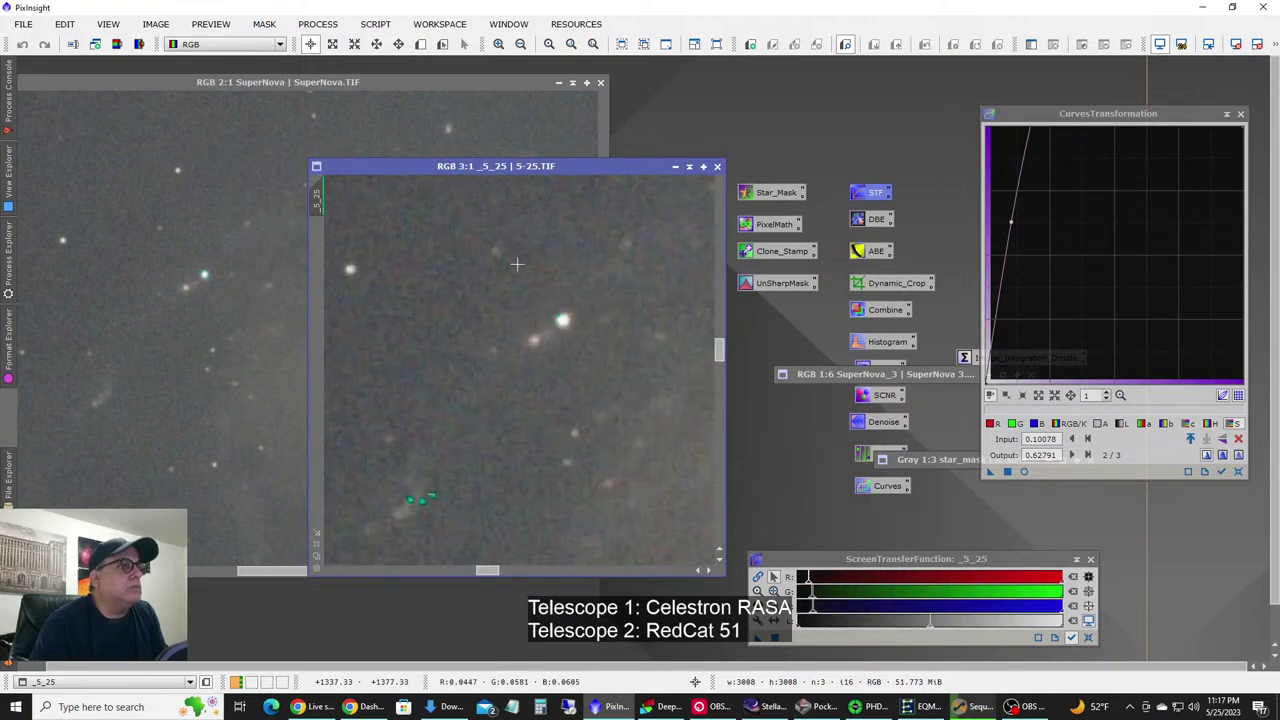
Magnify the SuperNova image to 3:1 and place the 5-25 window beside its supernova to compare the same galaxy area.
scroll(550, 285, "up", 1)
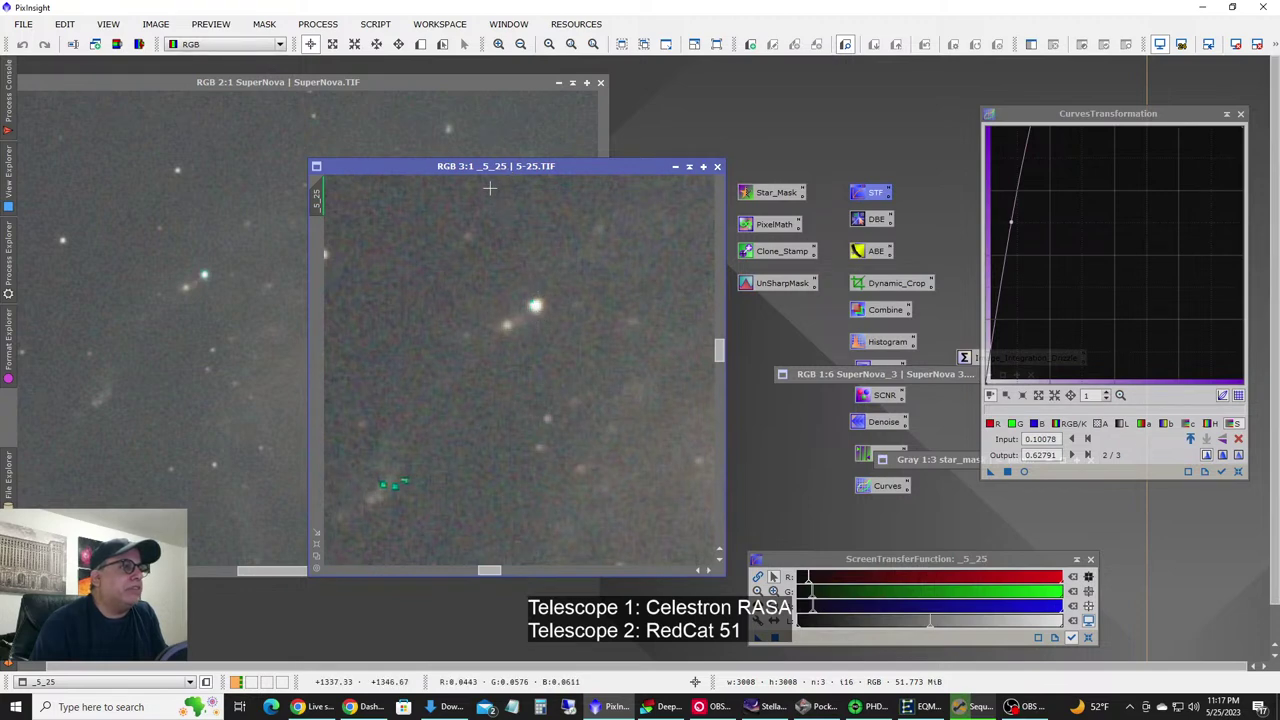
left_click_drag(489, 171, 465, 178)
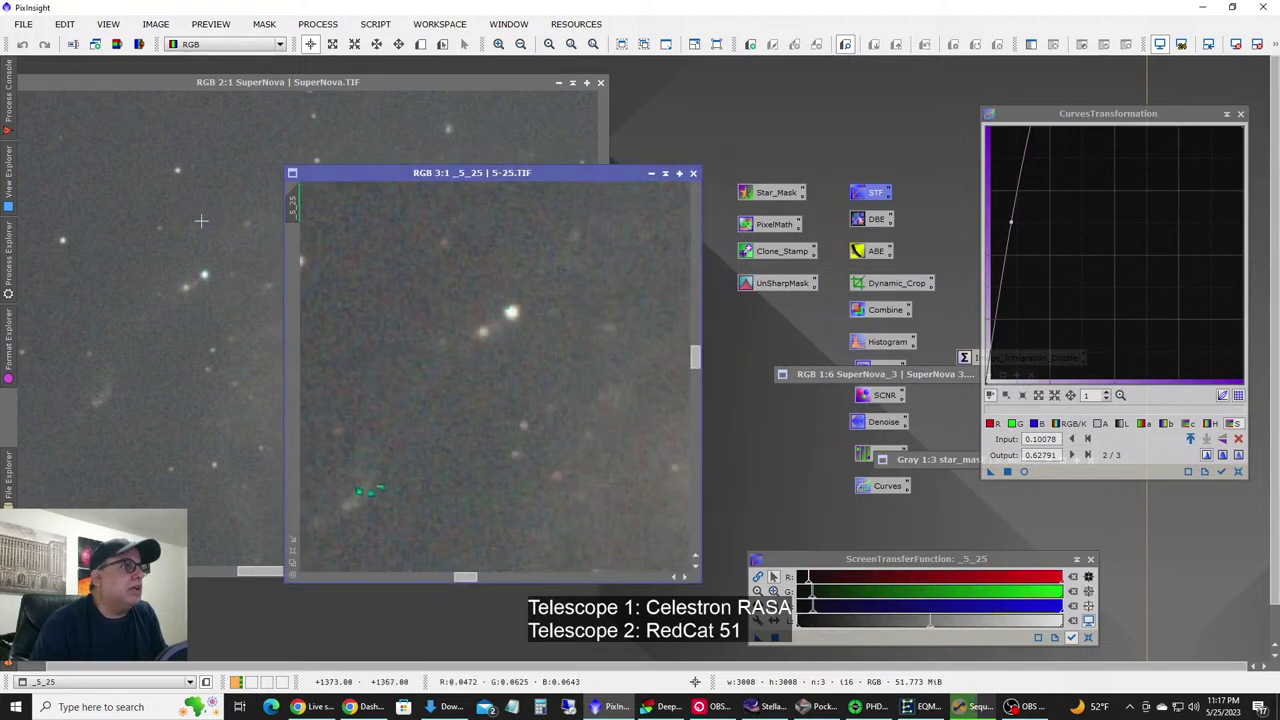
scroll(202, 221, "up", 1)
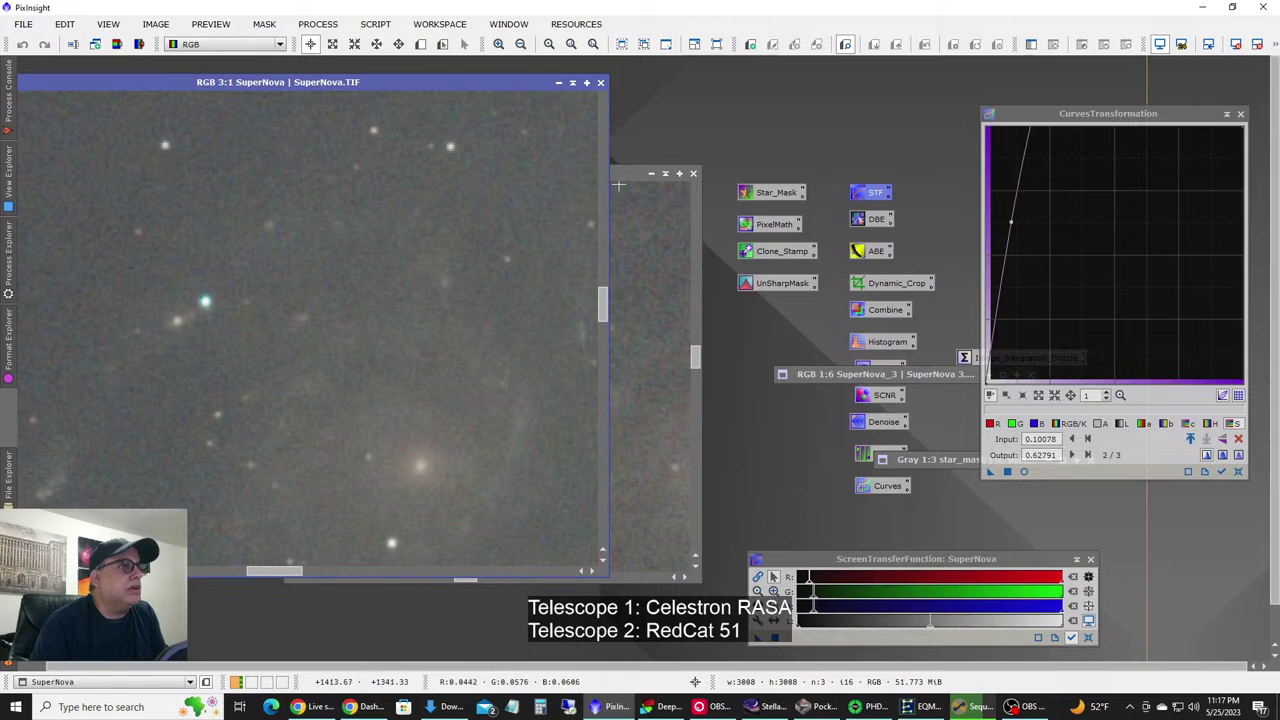
left_click_drag(619, 174, 551, 171)
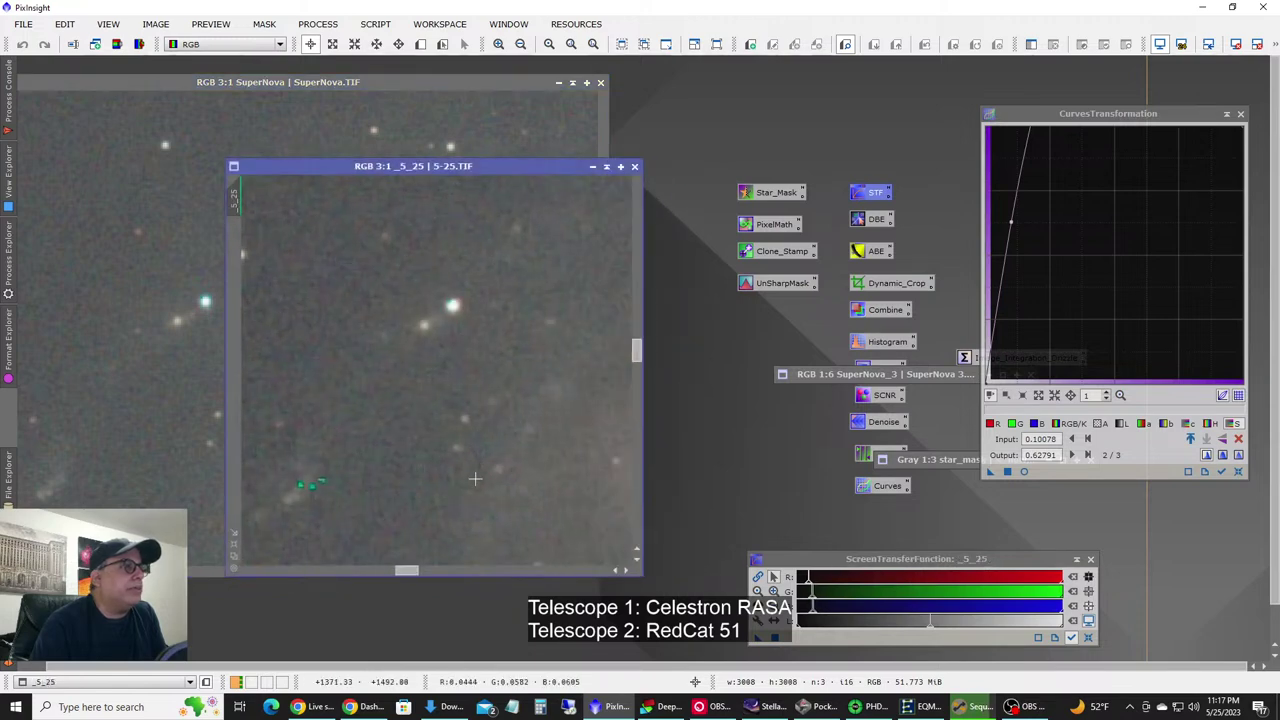
mouse_move(407, 568)
left_mouse_down()
mouse_move(385, 570)
mouse_move(416, 571)
left_mouse_up()
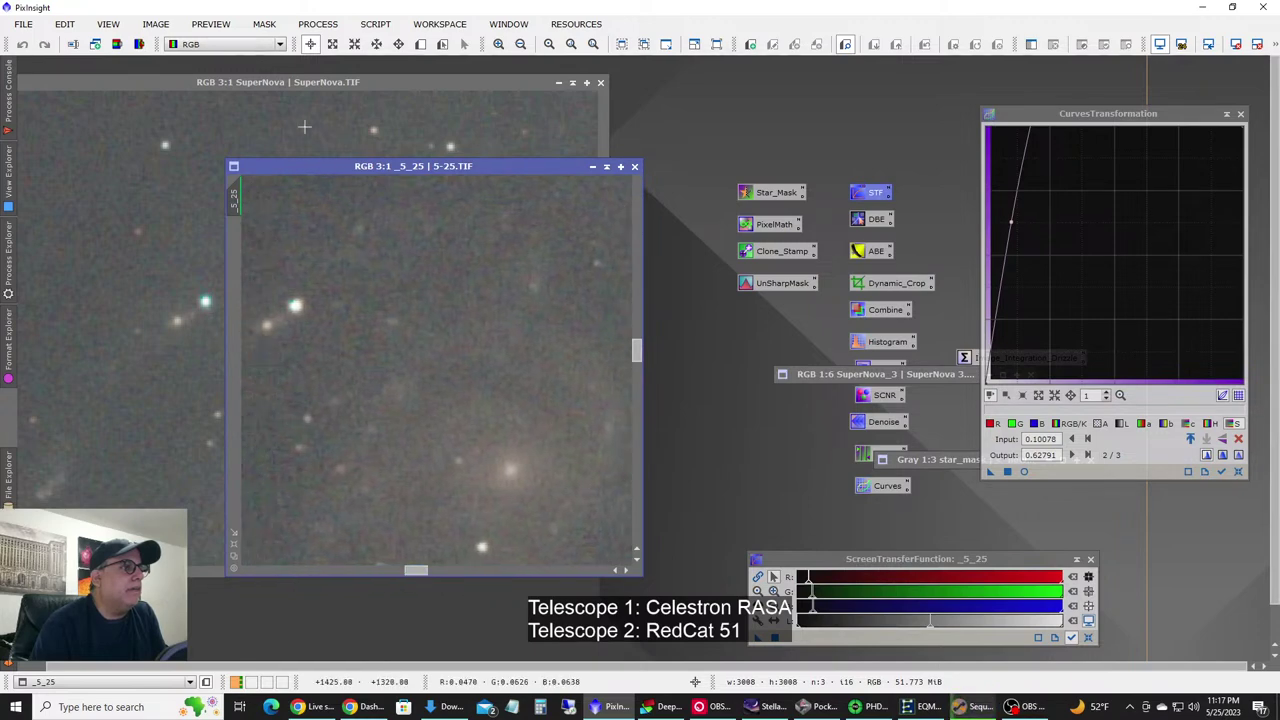
left_click_drag(308, 172, 303, 179)
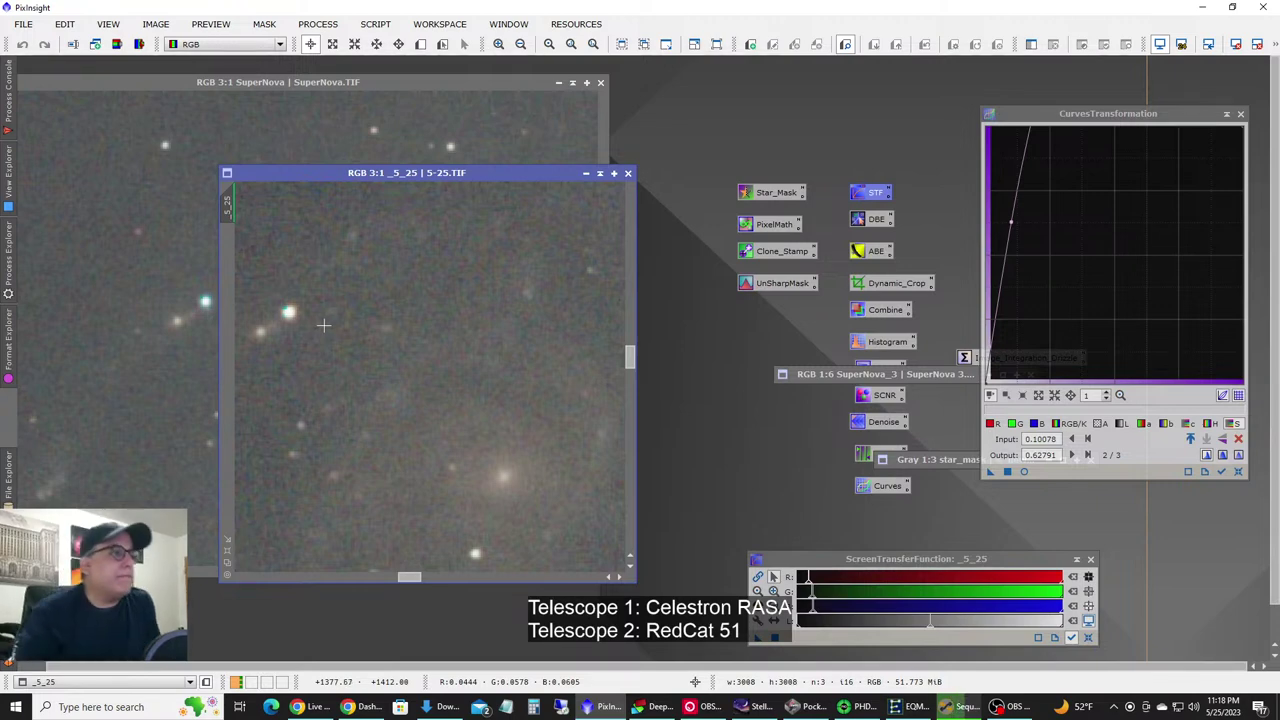
scroll(322, 324, "down", 1)
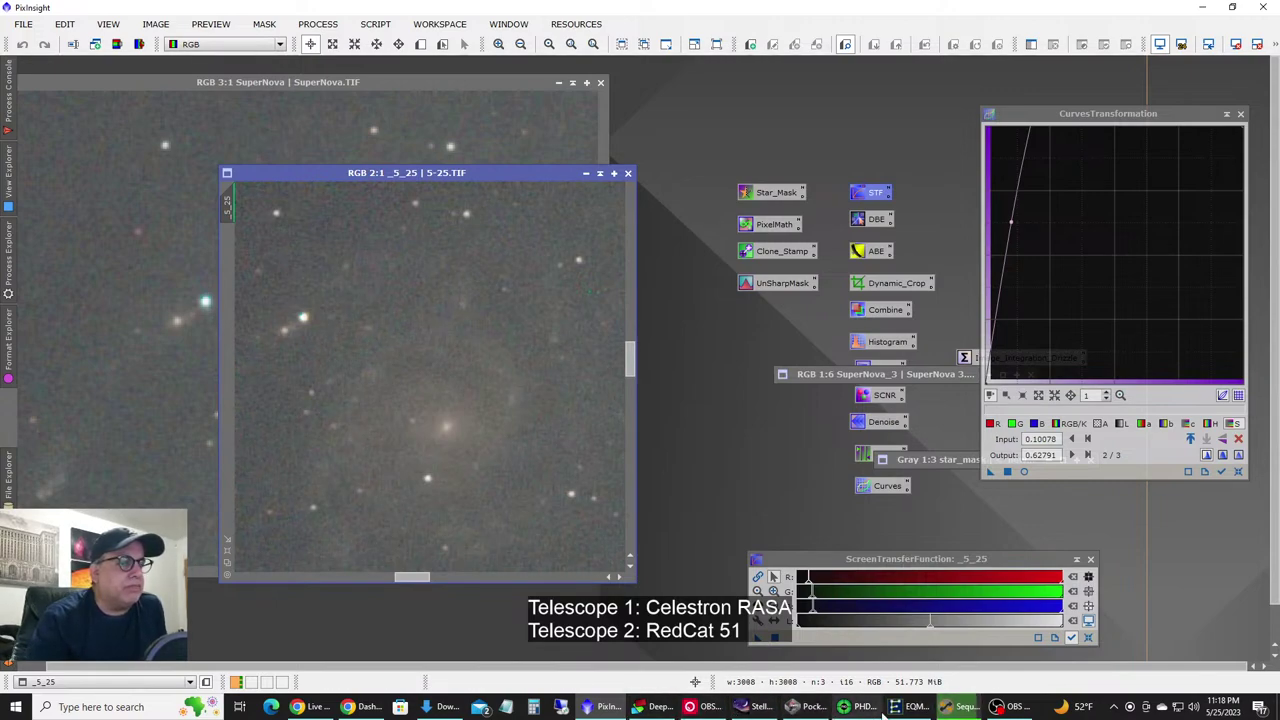
Switch to Sequence Generator Pro, inspect the latest M101 exposure at 200%, and return the view to 100%.
left_click(947, 712)
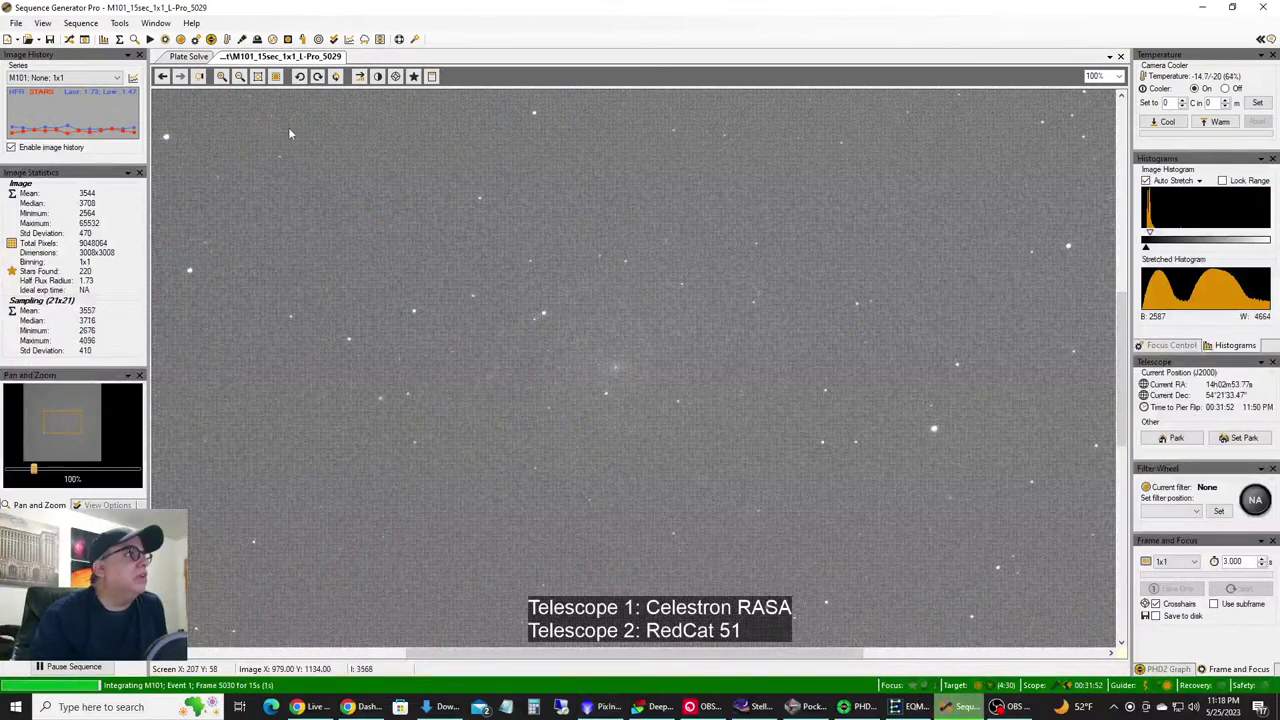
right_click(366, 180)
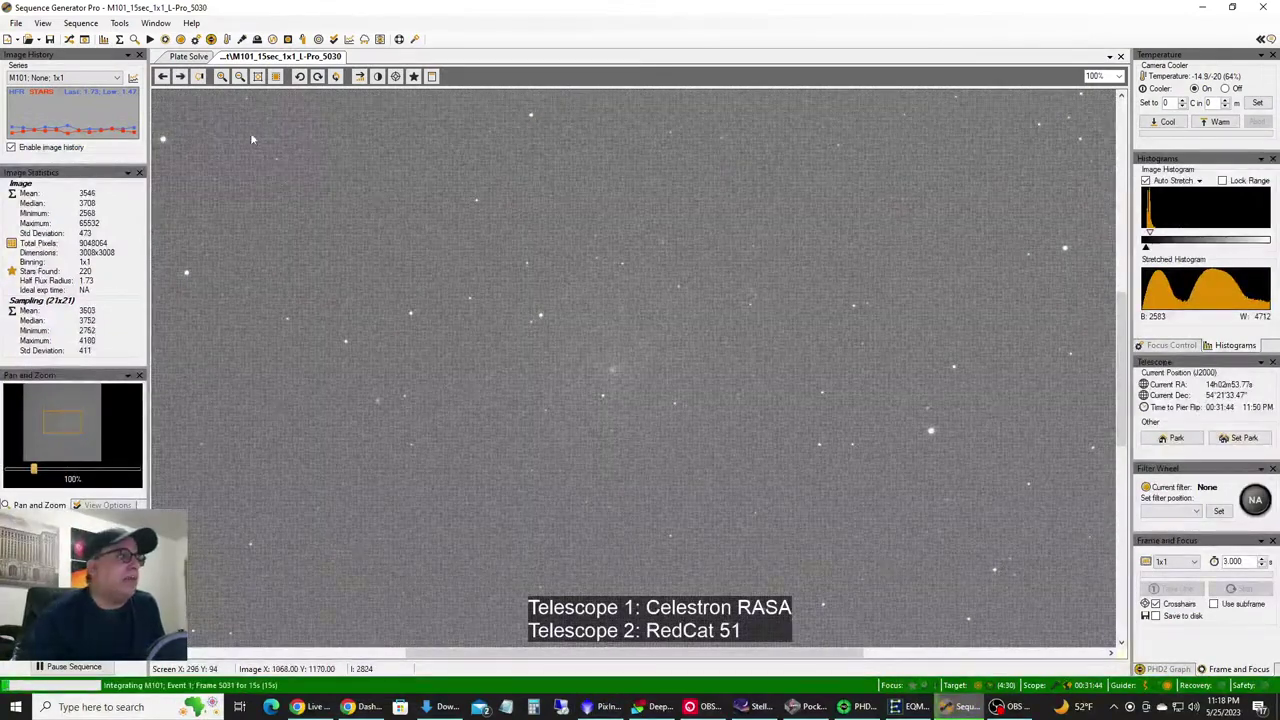
right_click(493, 285)
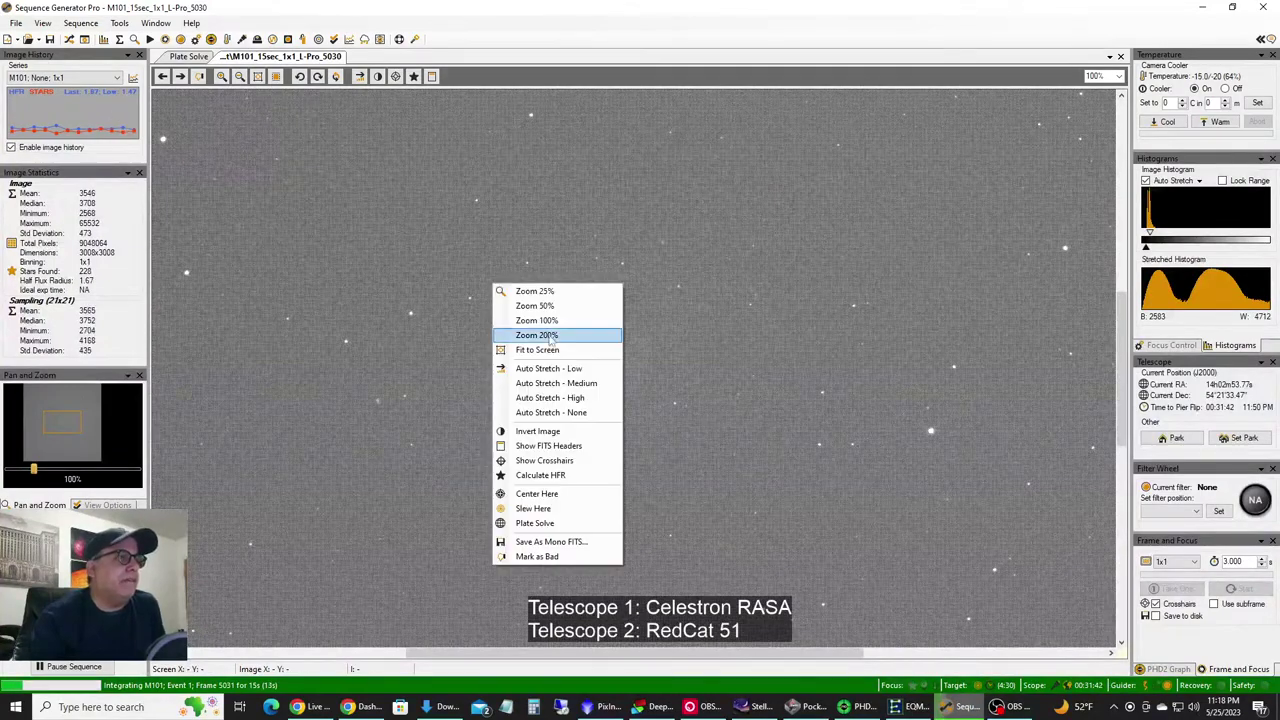
left_click(553, 337)
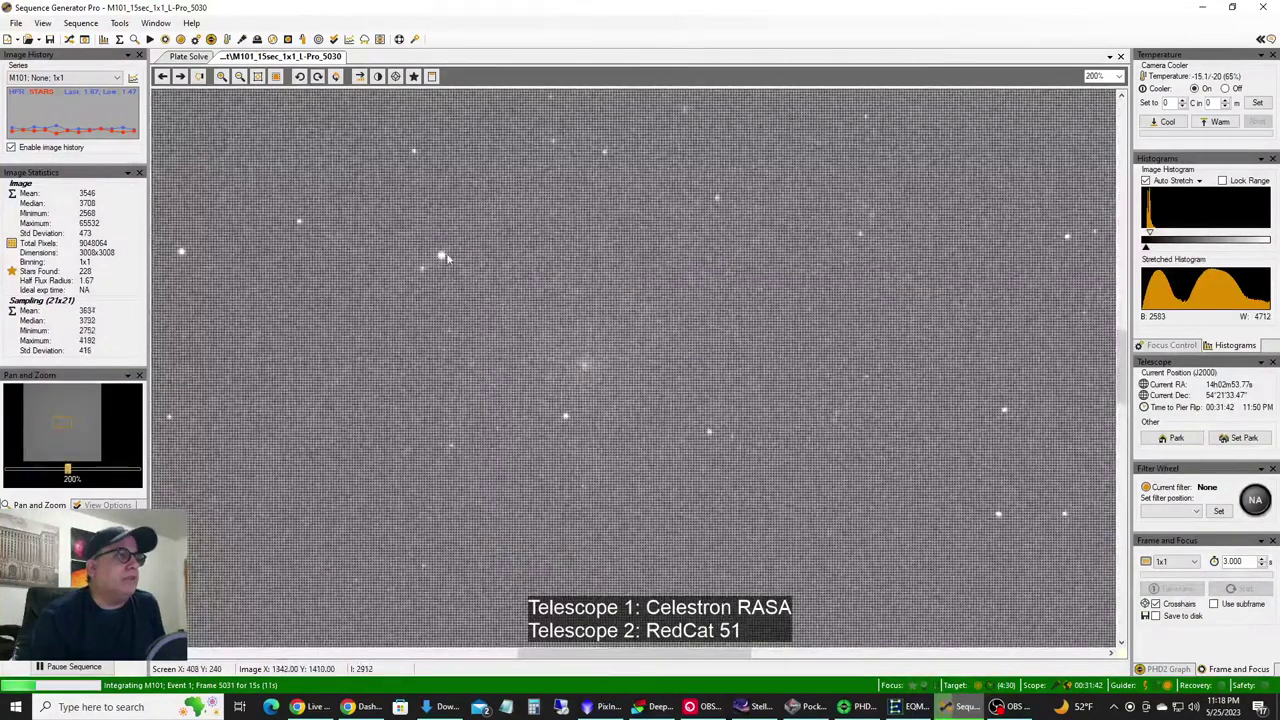
right_click(633, 278)
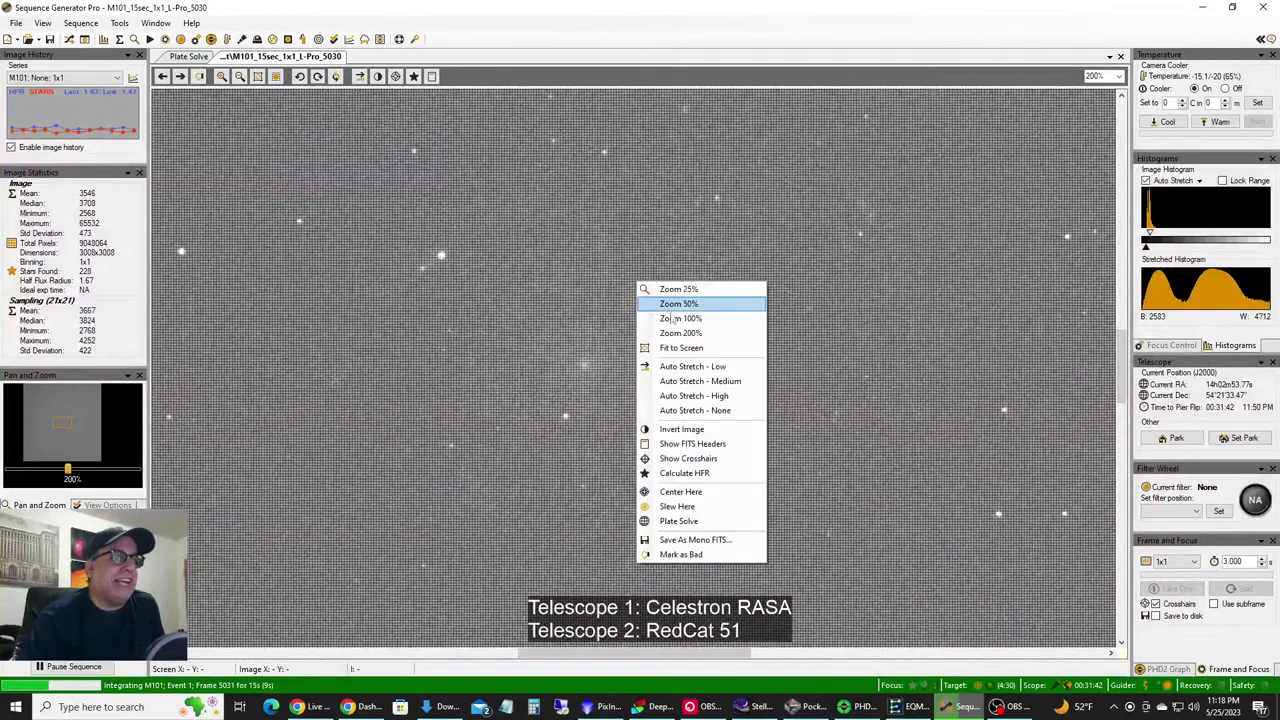
left_click(645, 318)
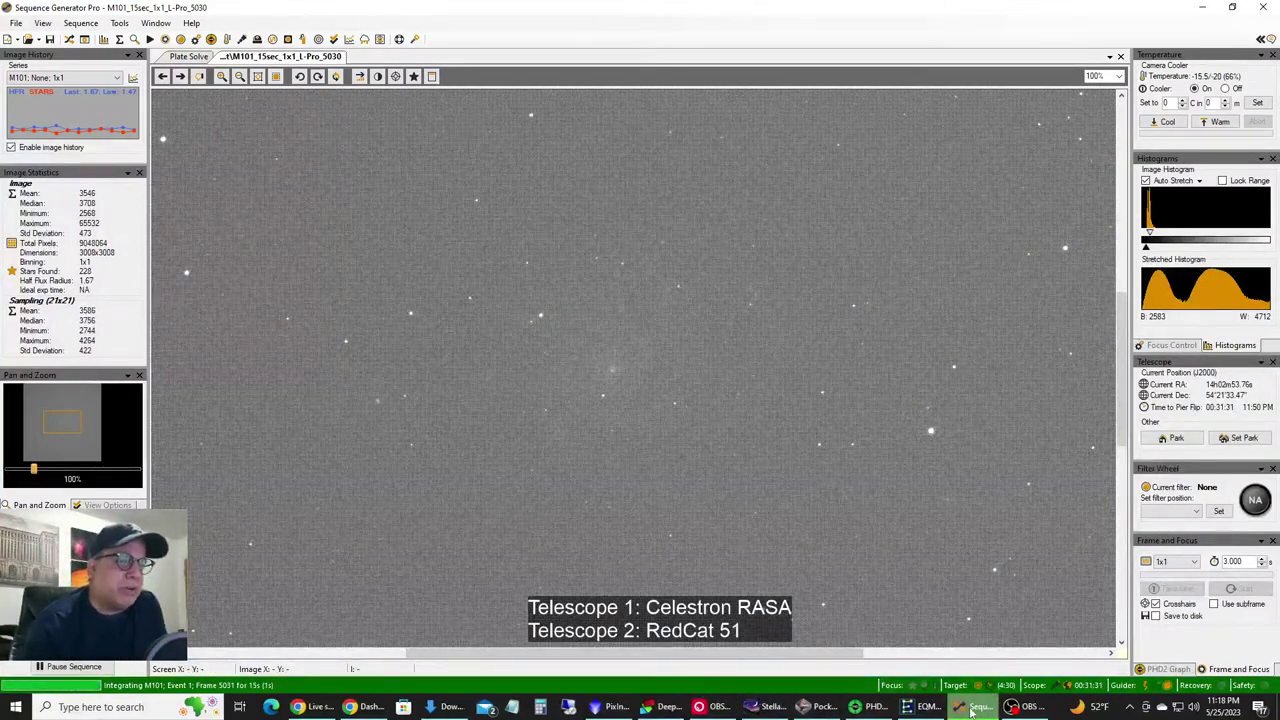
Return to PixInsight, magnify the 5-25 image to 3:1, and move its window up level with the supernova in the SuperNova image.
mouse_move(922, 708)
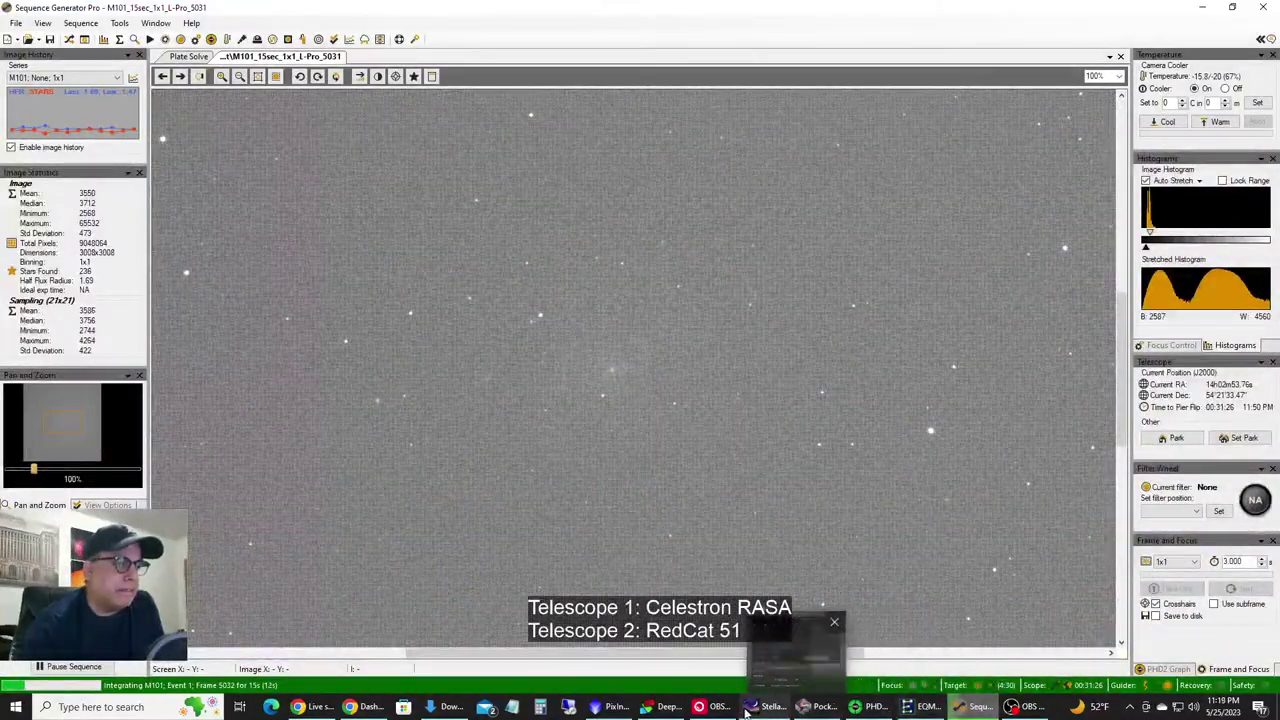
left_click(628, 707)
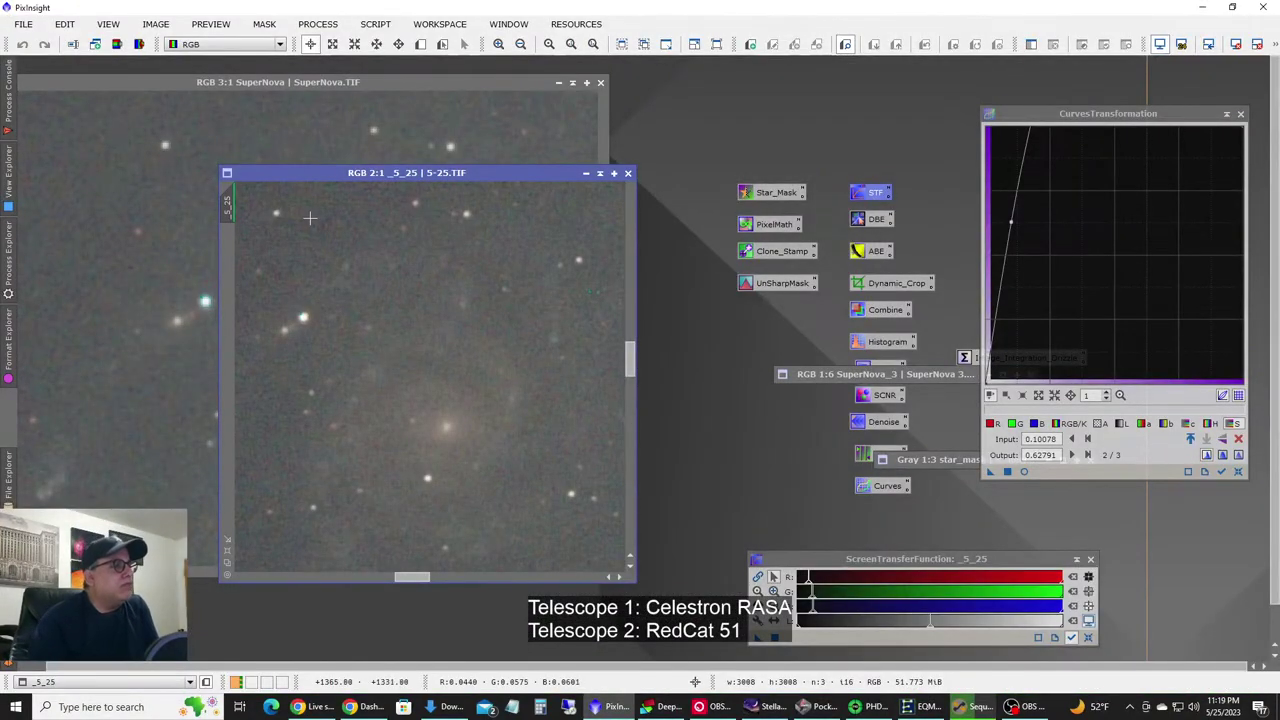
scroll(346, 261, "up", 1)
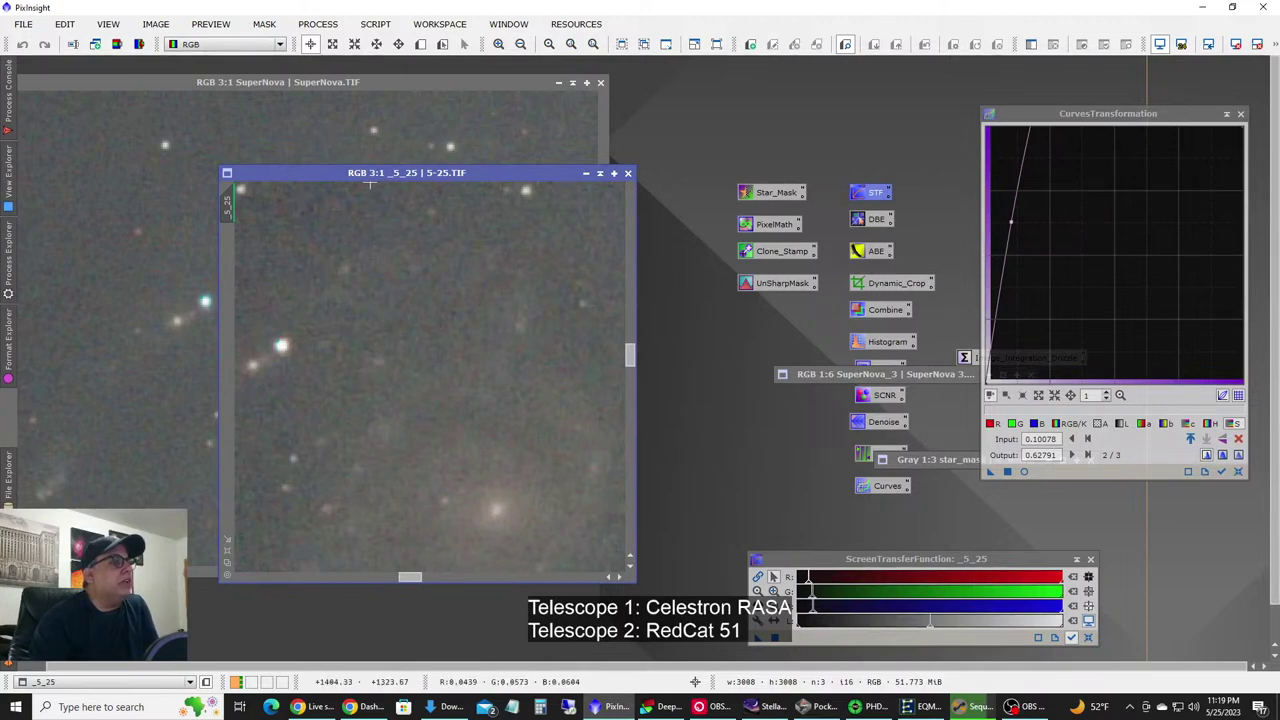
left_click_drag(284, 176, 285, 145)
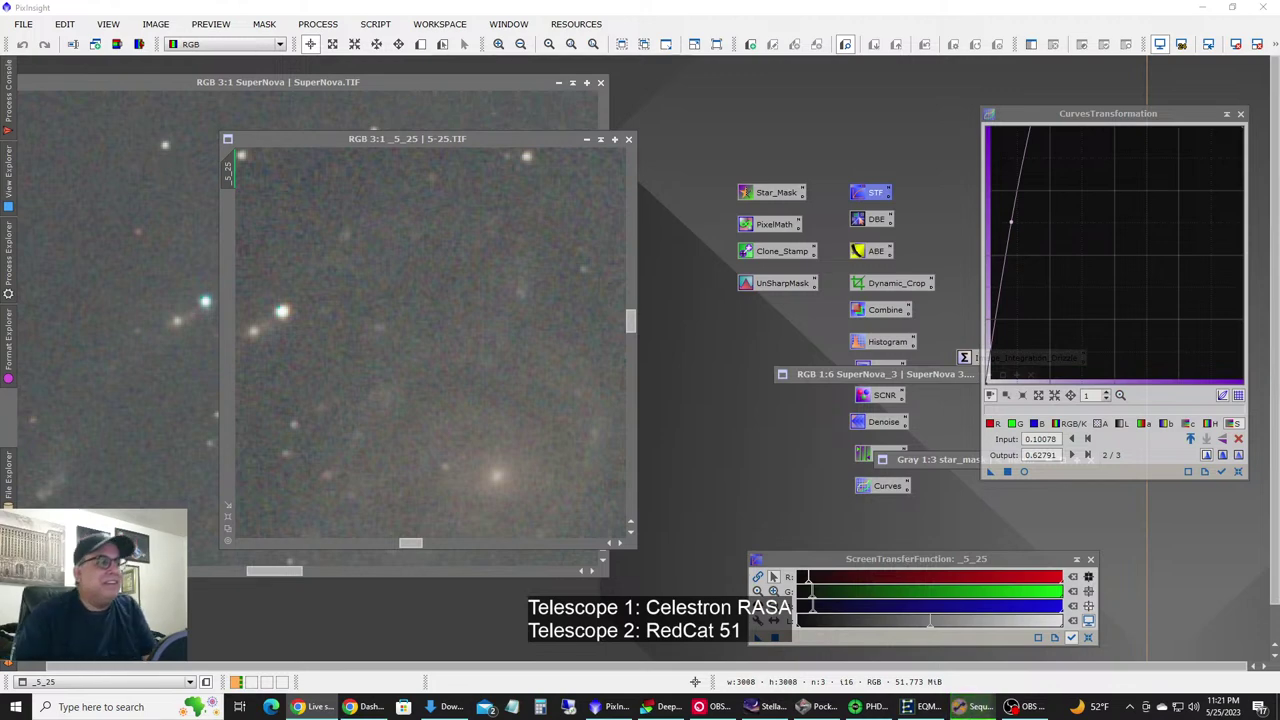
Check the current capture in Sequence Generator Pro, and switch to DeepSkyStacker to open the light frame selection.
left_click(972, 707)
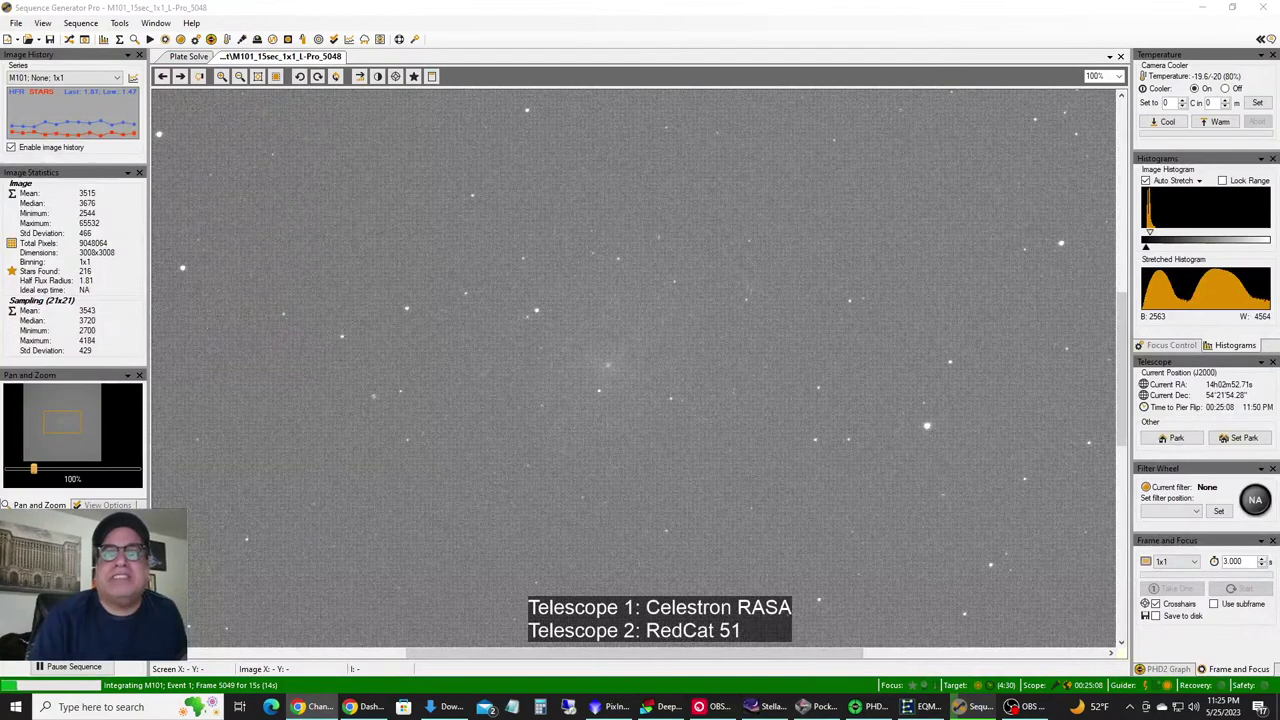
left_click(666, 707)
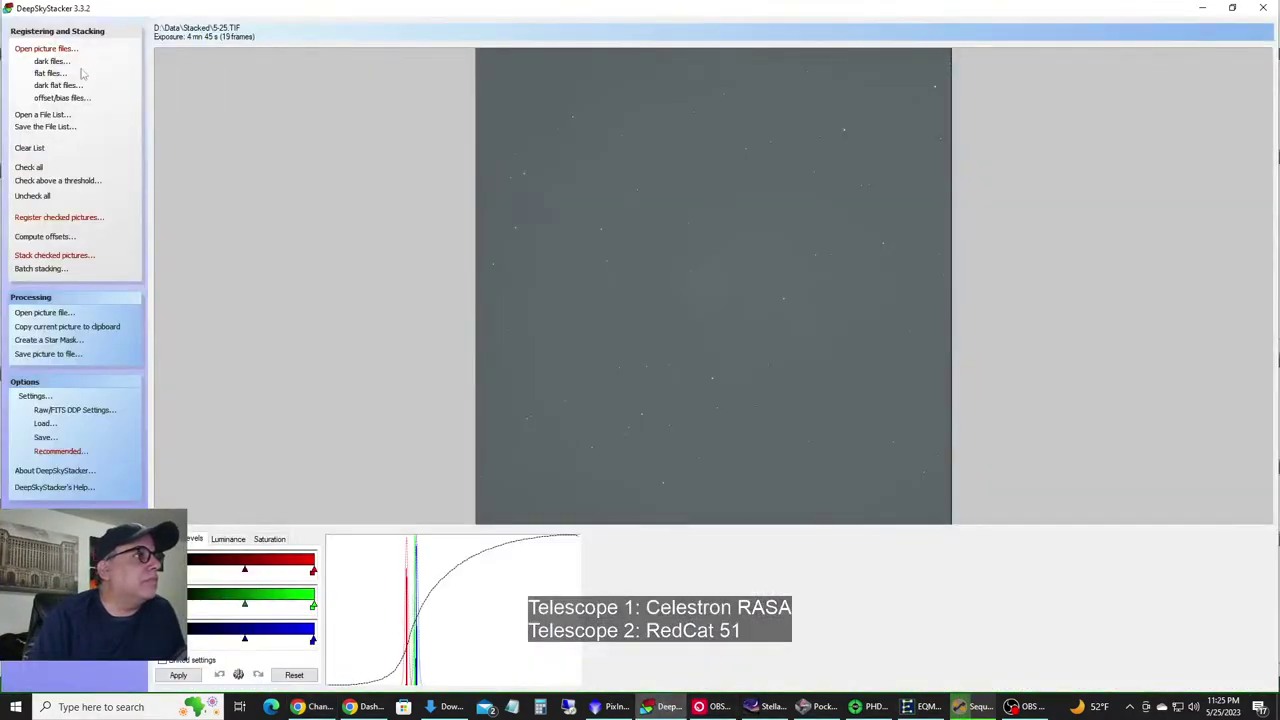
left_click(45, 49)
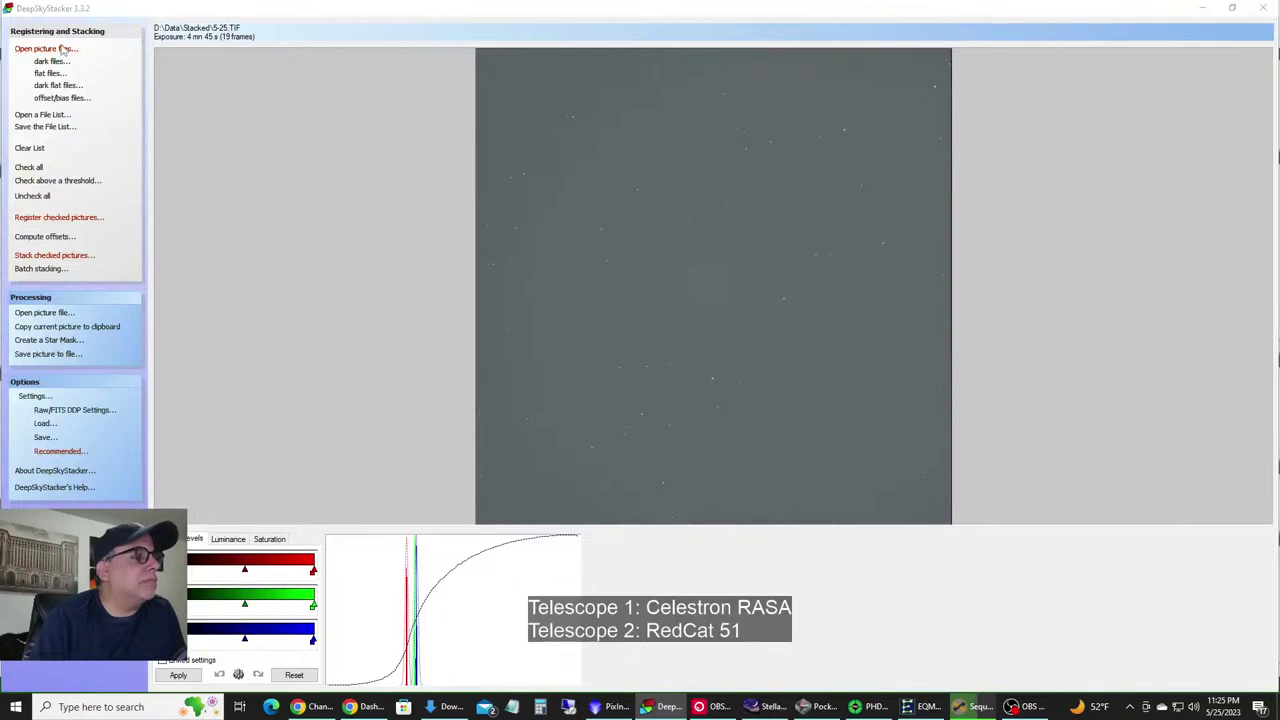
left_click(633, 273)
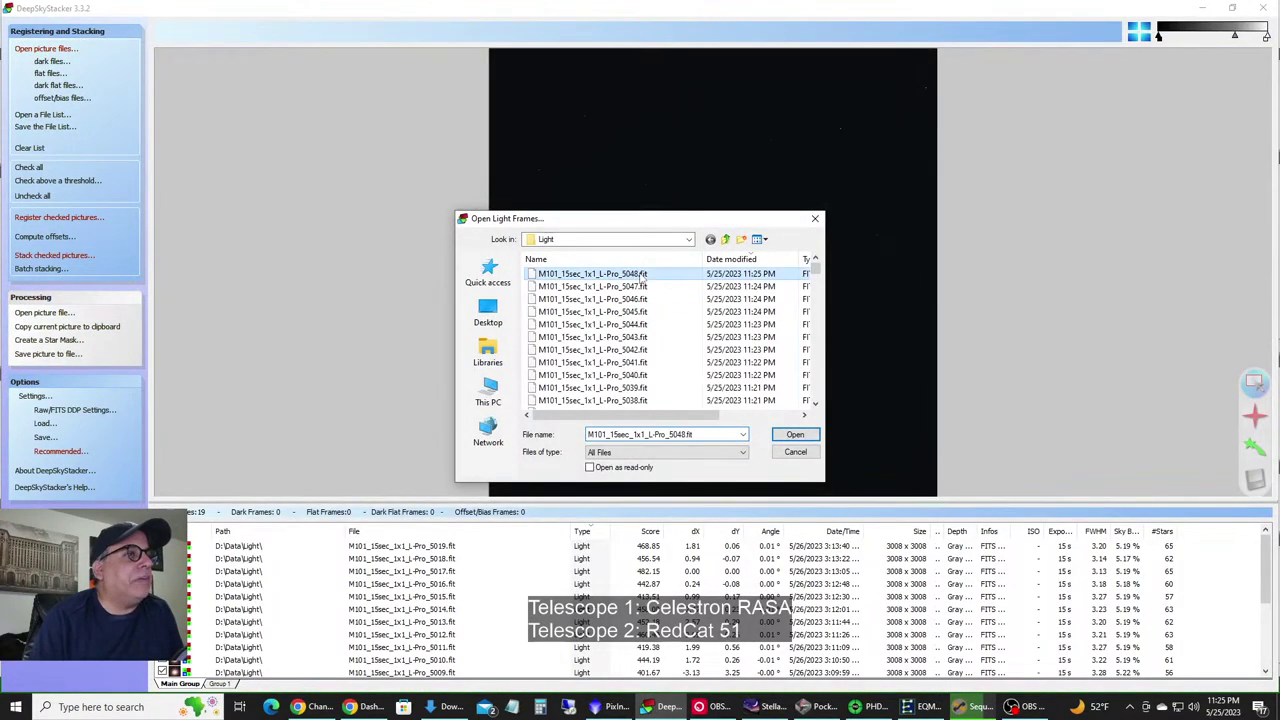
key("shift+Down")
key("shift+Down")
key("shift+Down")
key("shift+Down")
key("shift+Down")
key("shift+Down")
key("shift+Down")
key("shift+Down")
key("shift+Down")
key("shift+Down")
key("shift+Down")
key("shift+Down")
key("shift+Down")
key("shift+Down")
key("shift+Down")
key("shift+Down")
key("shift+Down")
key("shift+Down")
key("shift+Down")
key("shift+Down")
key("shift+Down")
key("shift+Down")
key("shift+Down")
key("shift+Down")
key("shift+Down")
key("shift+Down")
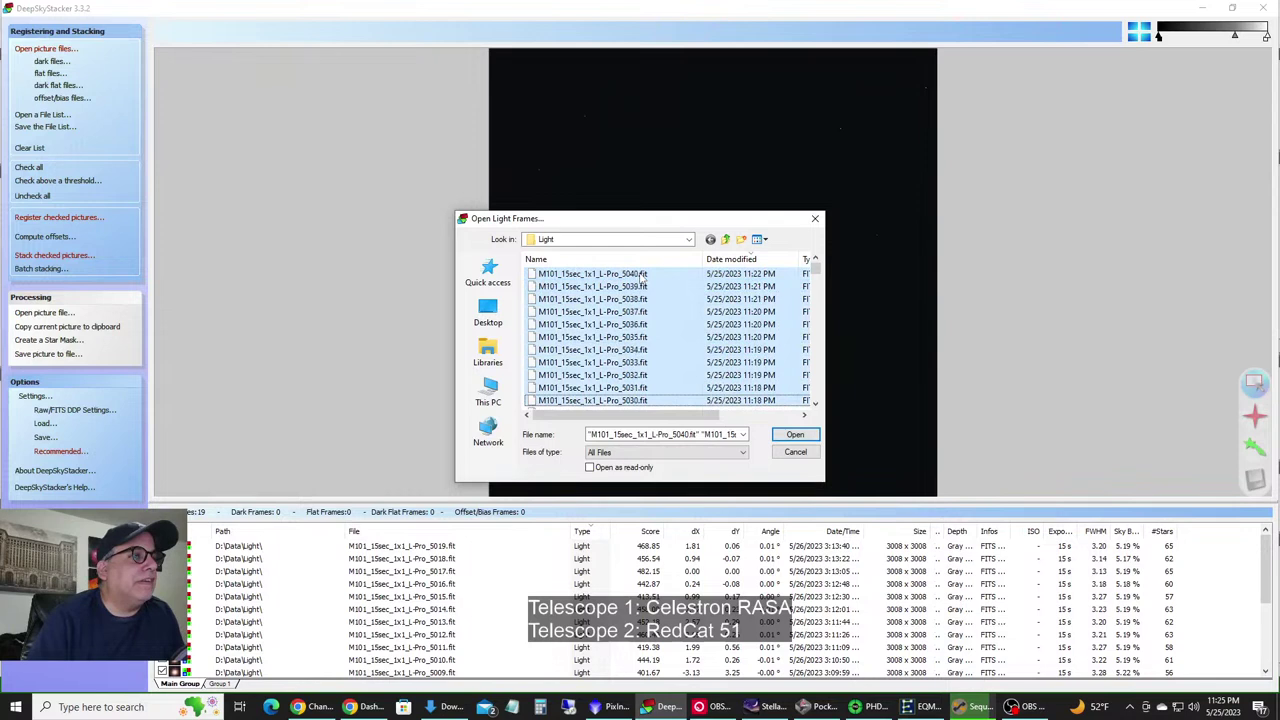
key("shift+Down")
key("shift+Down")
key("shift+Down")
key("shift+Up")
key("shift+Up")
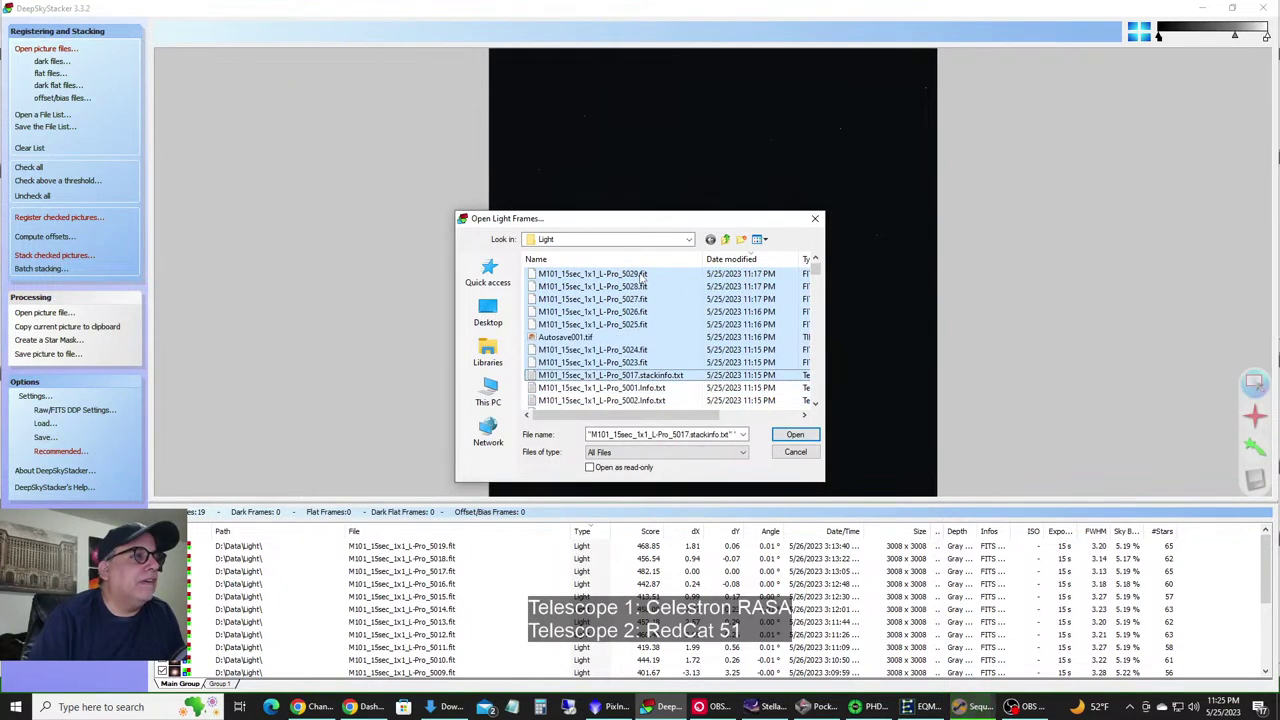
key("shift+Up")
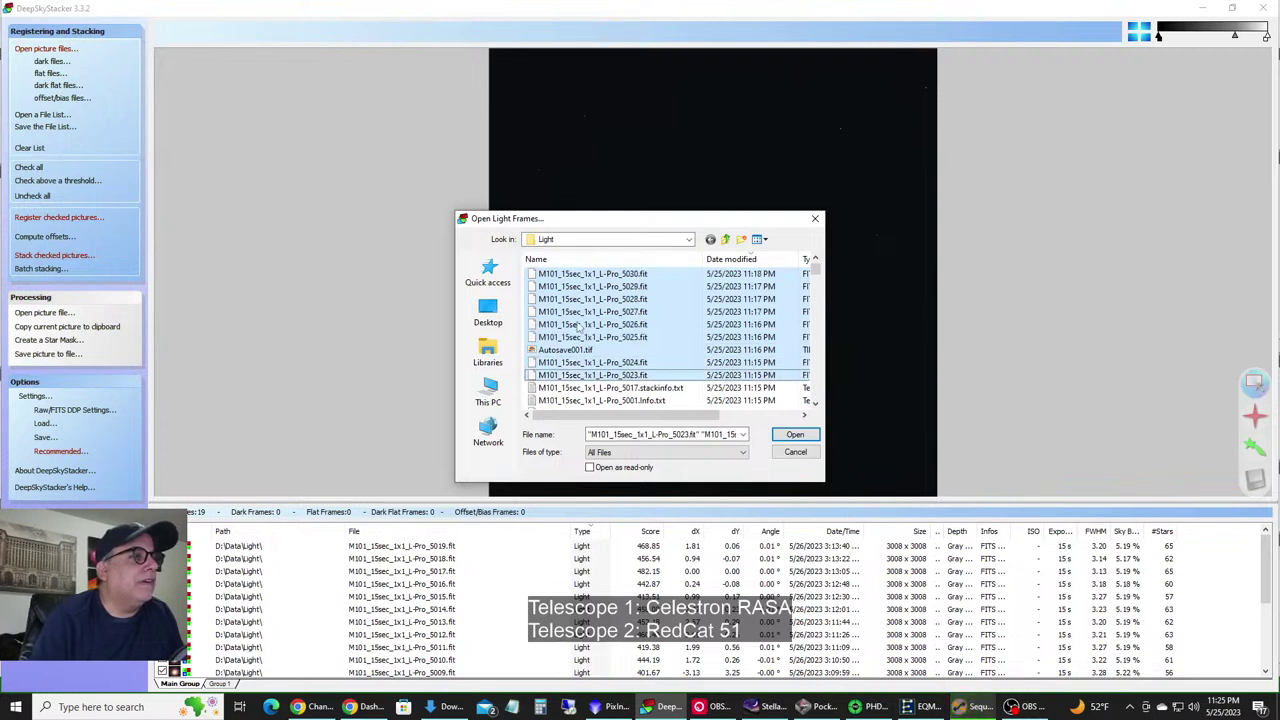
scroll(686, 366, "down", 2)
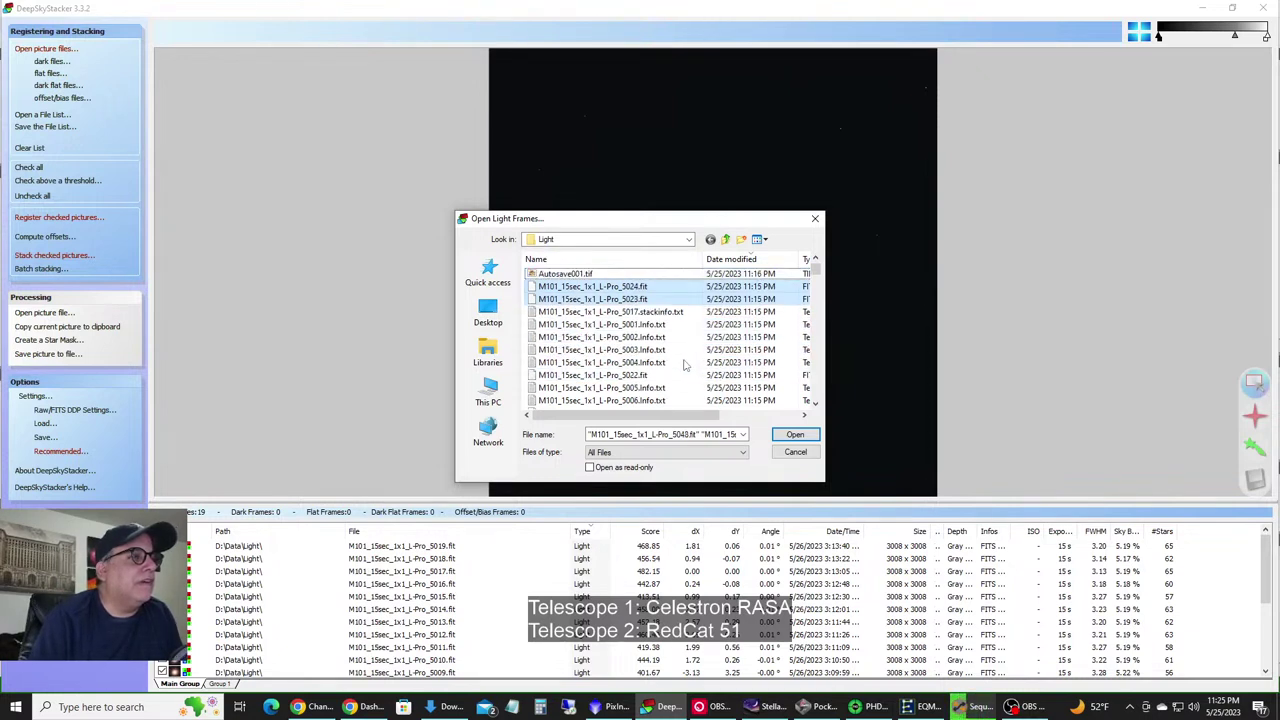
Show only FITS files and add M101_15sec_1x1_L-Pro_5020.fit through M101_15sec_1x1_L-Pro_5049.fit as light frames.
left_click(743, 455)
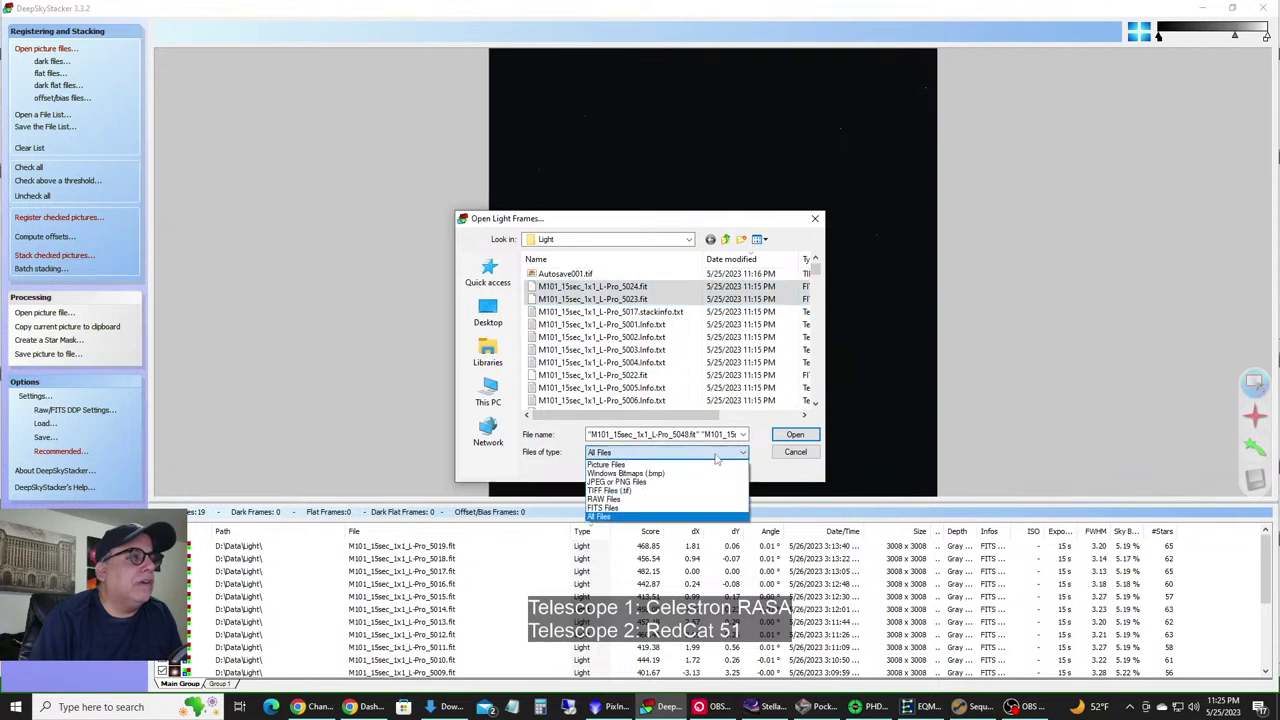
left_click(655, 508)
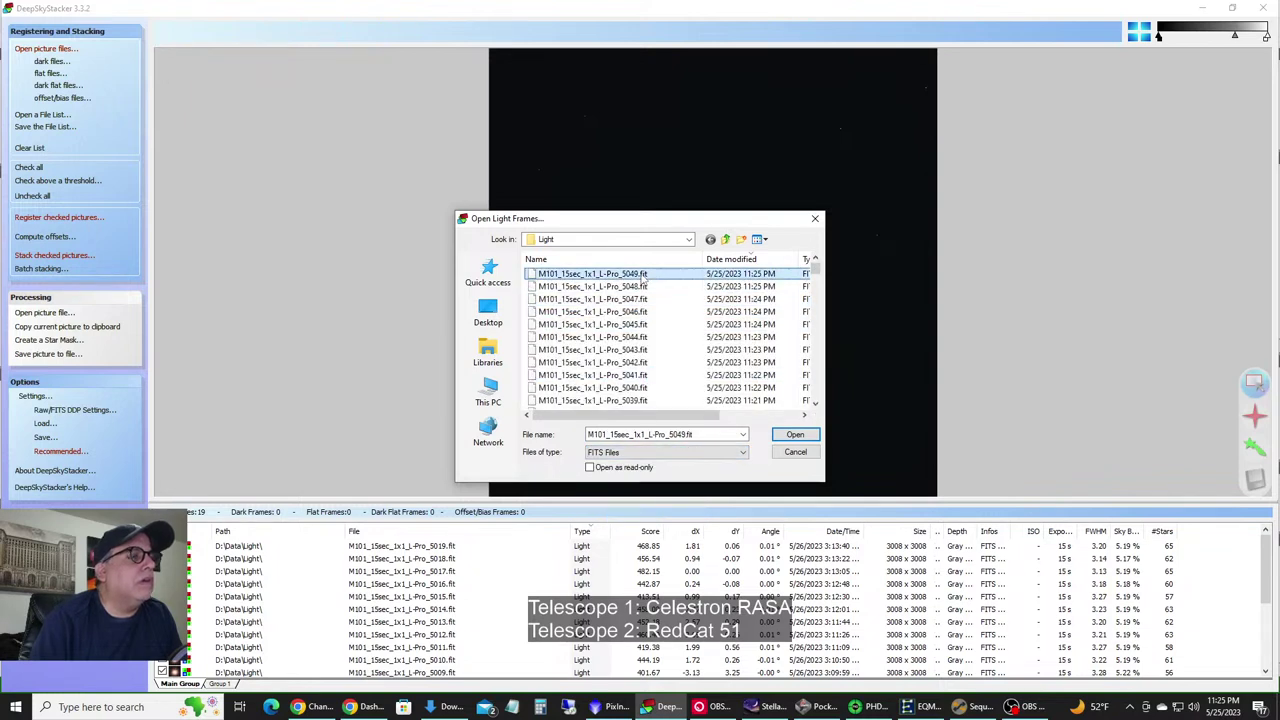
left_click(641, 276, "shift")
key("shift+Page_Down")
key("shift+Page_Down")
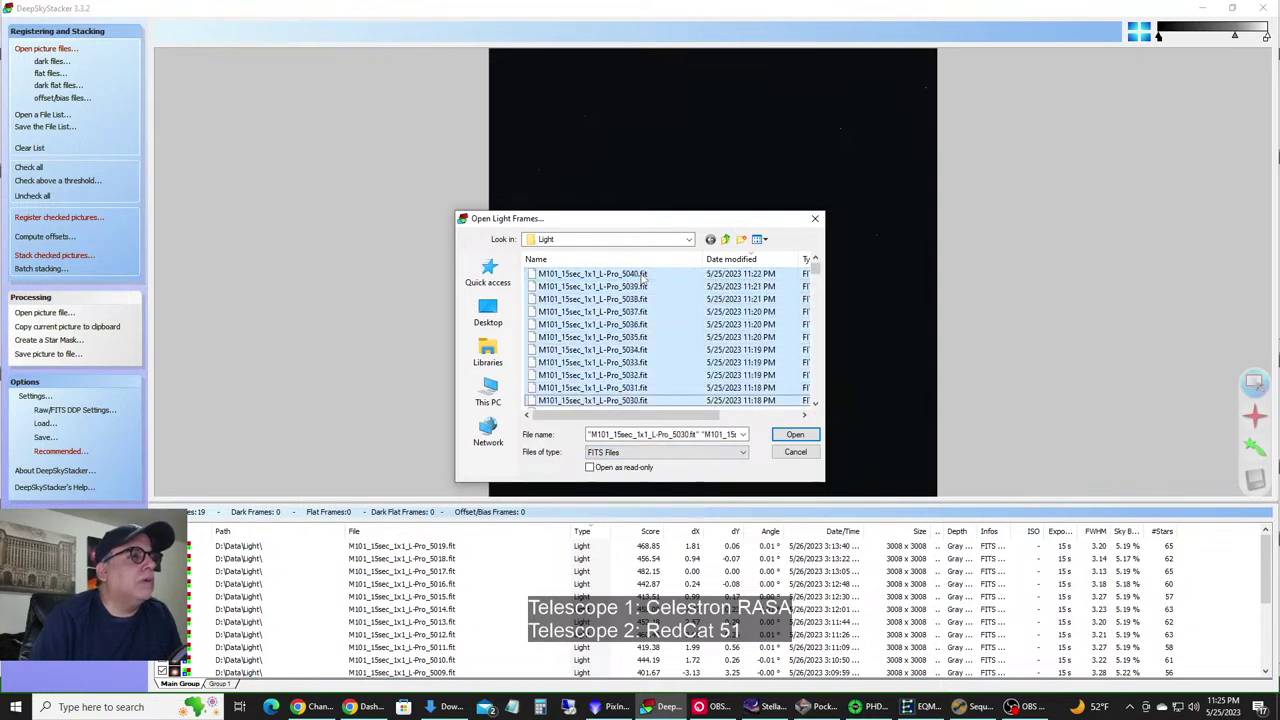
key("shift+Down")
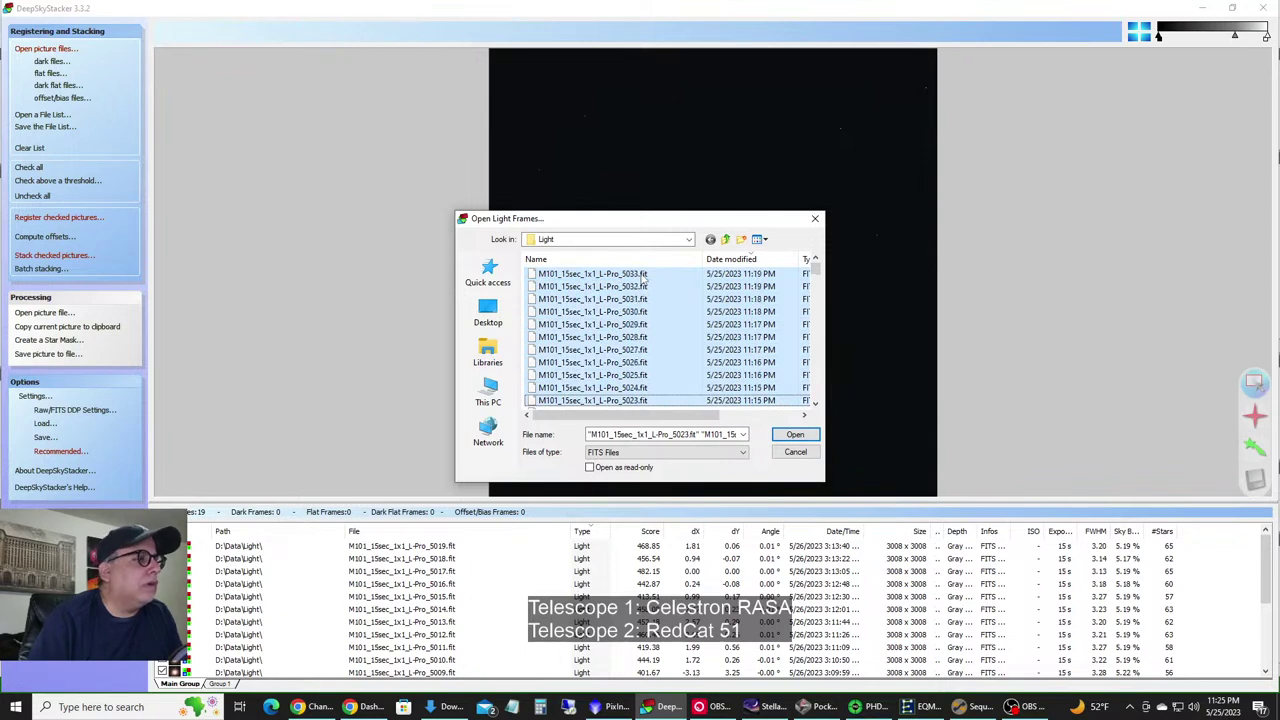
key("shift+Down")
key("shift+Down")
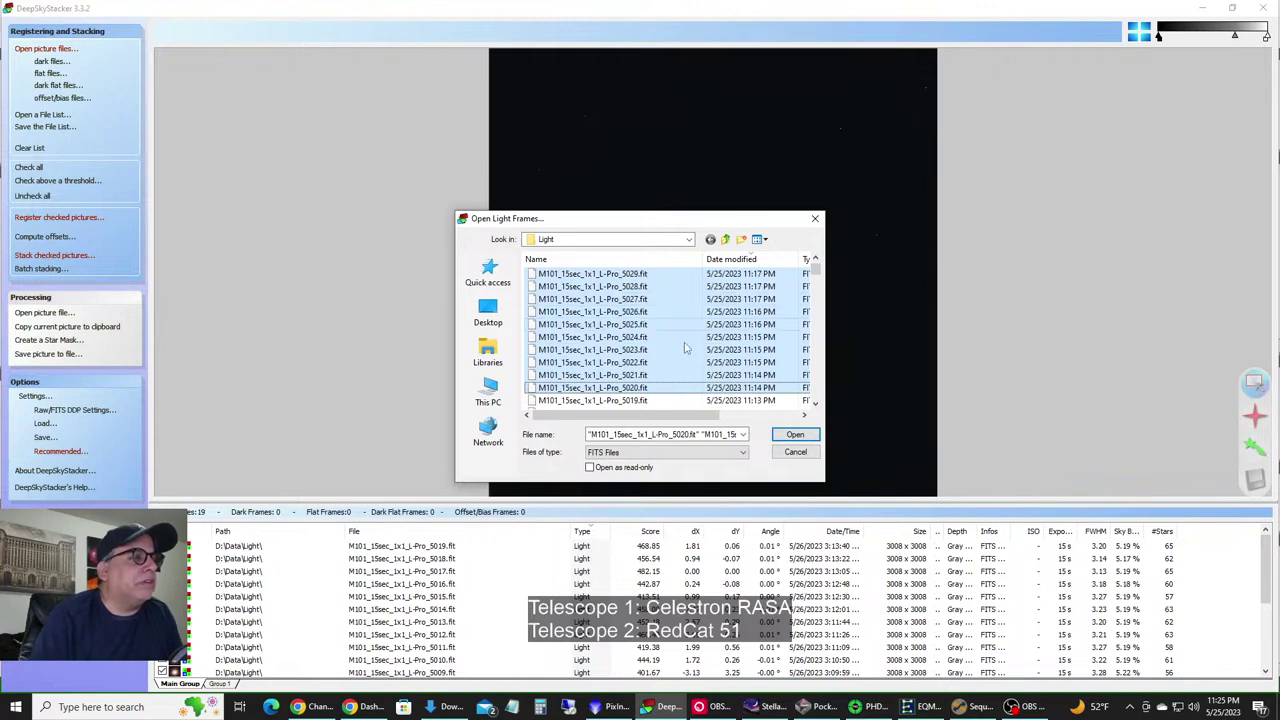
left_click(795, 434)
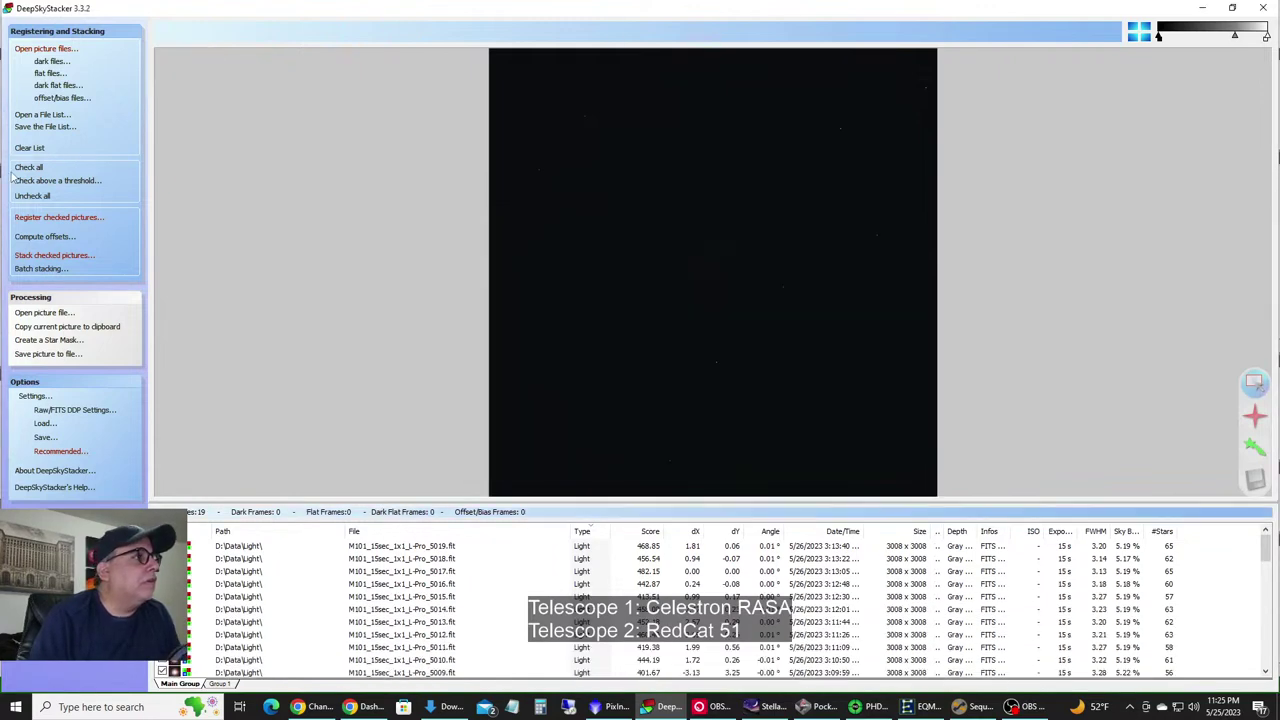
Register the checked pictures and stack the best 100% of them with the existing settings, and switch to PixInsight during processing.
left_click(65, 219)
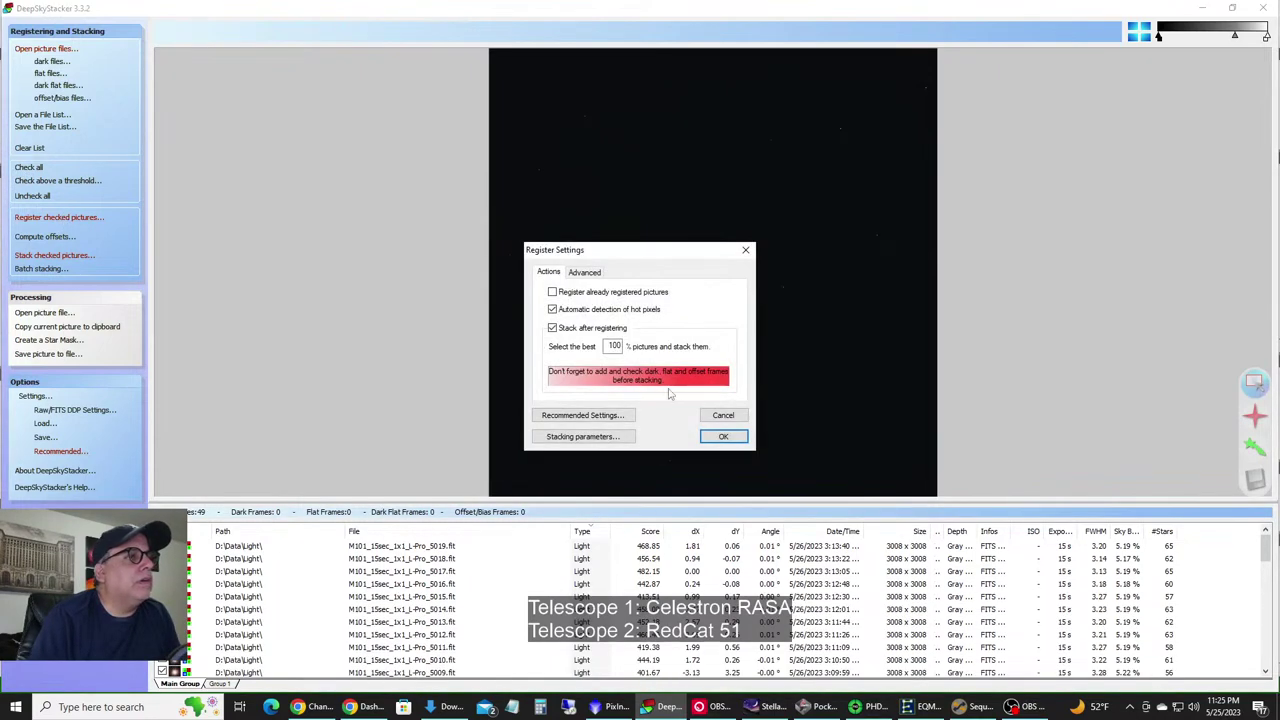
left_click(714, 435)
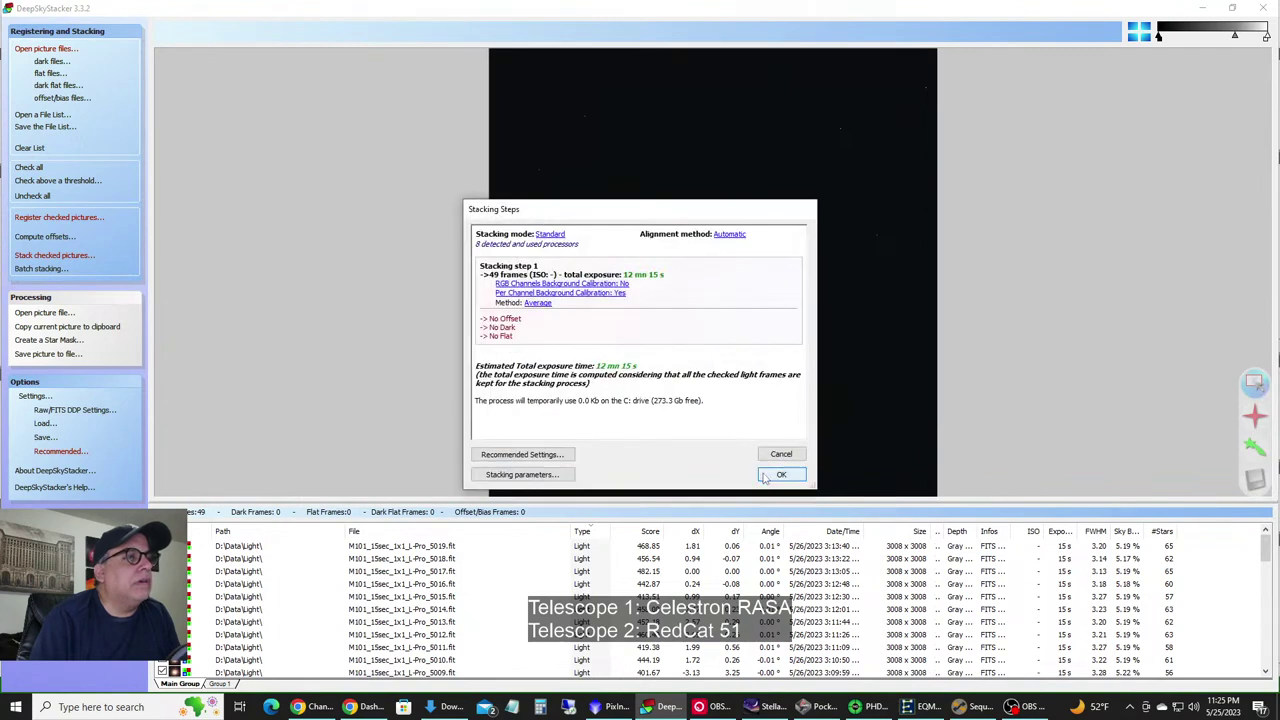
left_click(770, 475)
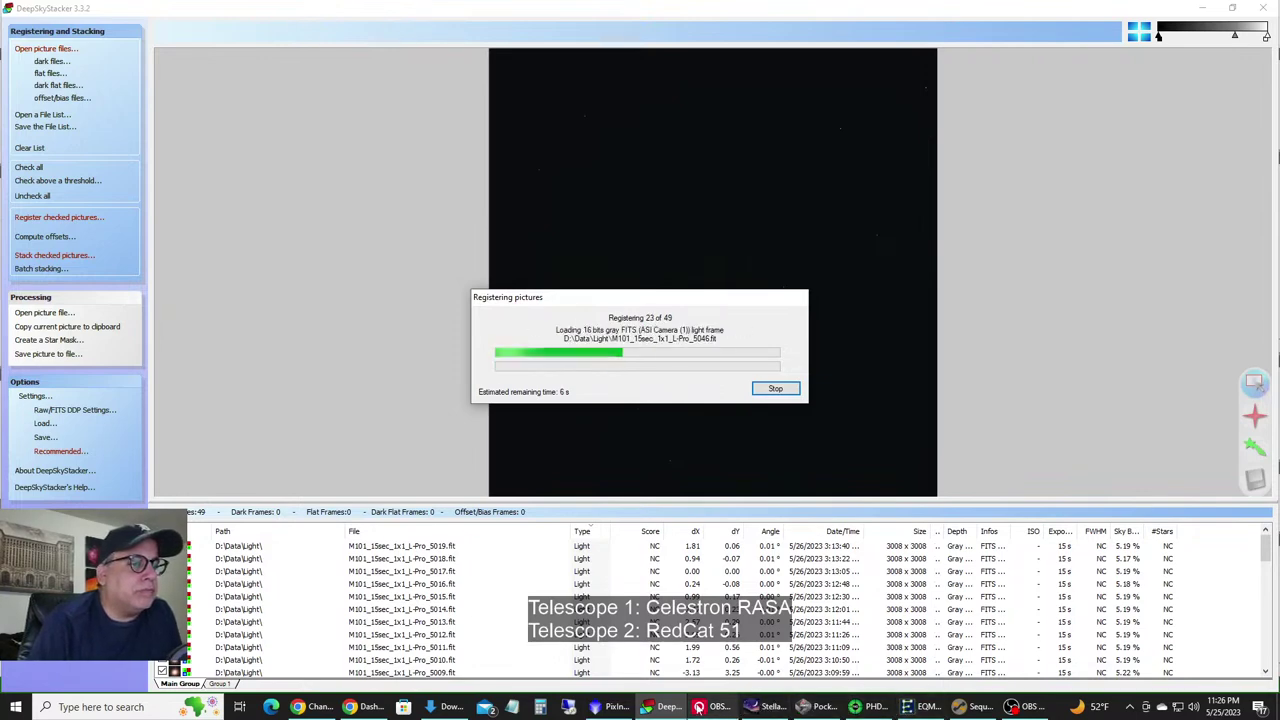
left_click(612, 707)
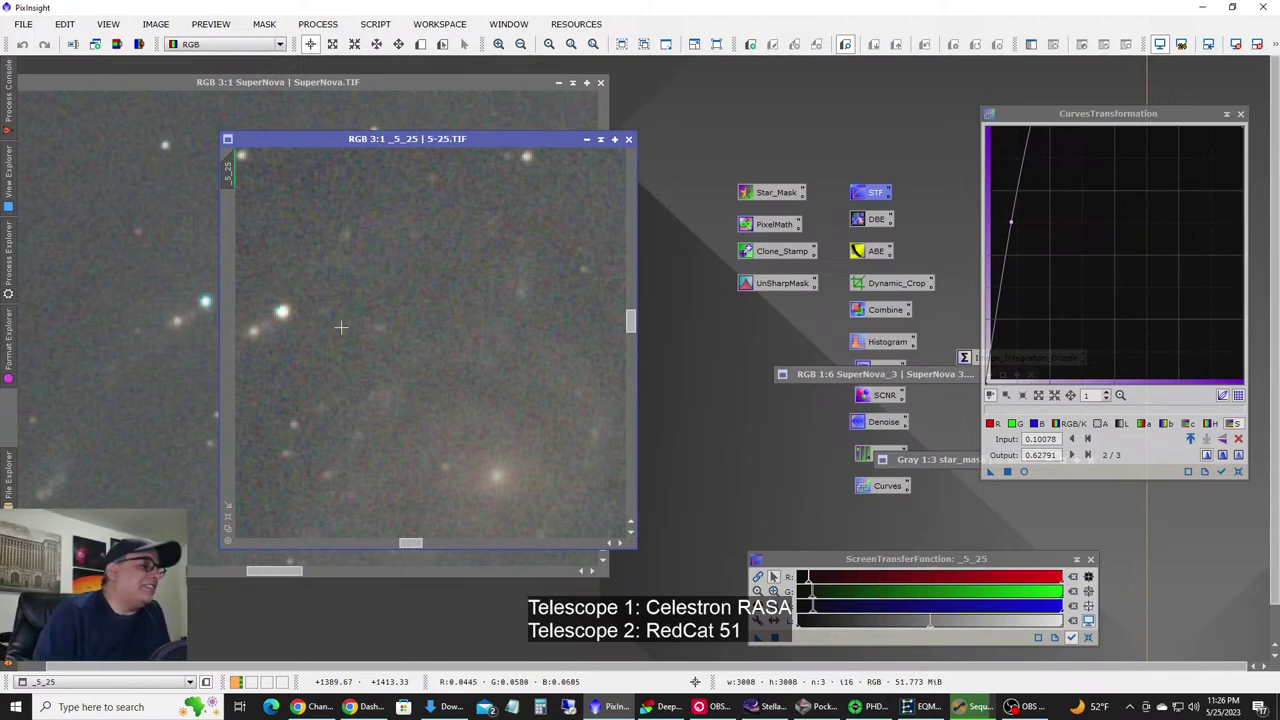
Return to DeepSkyStacker and save the stacked picture as 5-25-2 in the Stacked folder, as an uncompressed 16-bit TIFF with adjustments embedded but not applied.
key("alt+Tab")
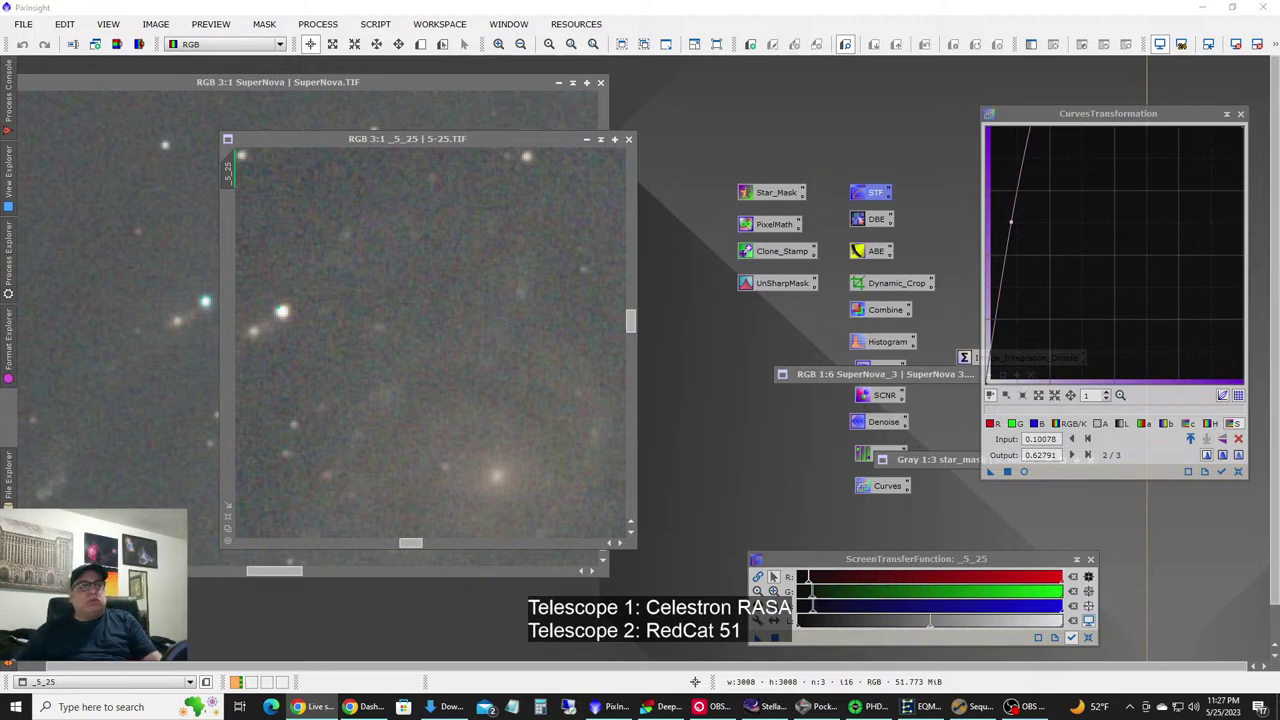
left_click(655, 706)
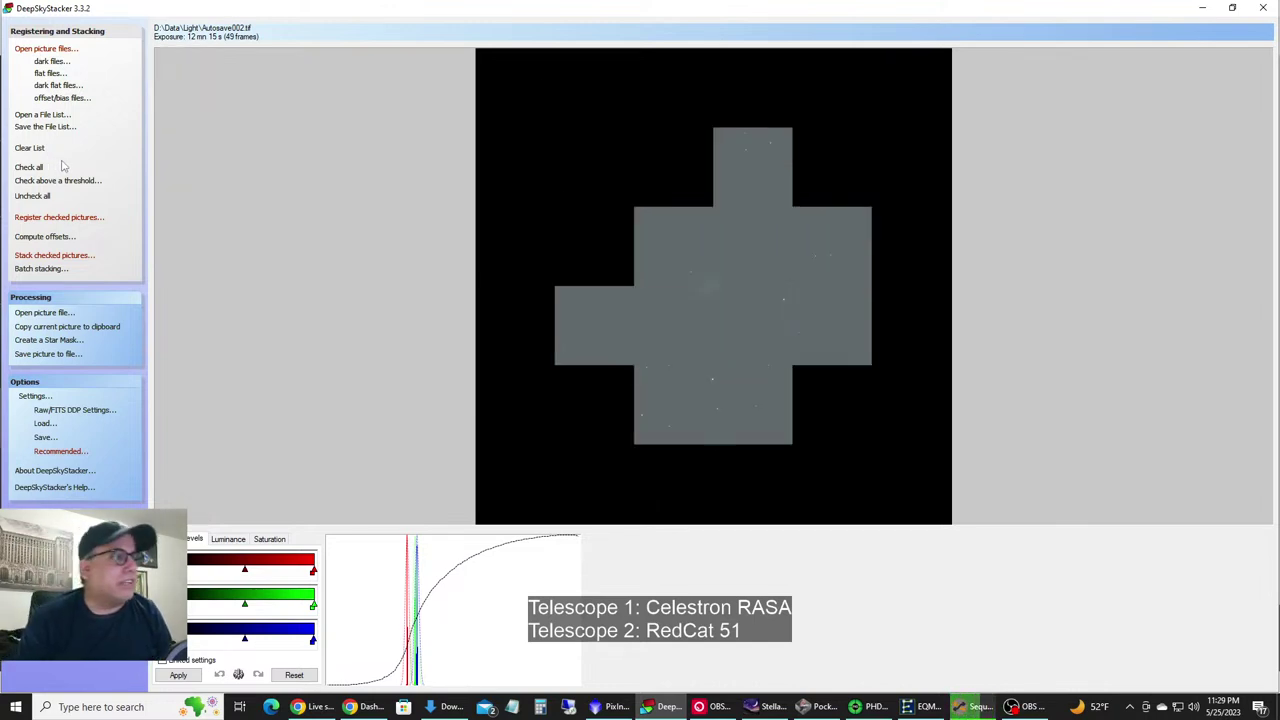
left_click(42, 355)
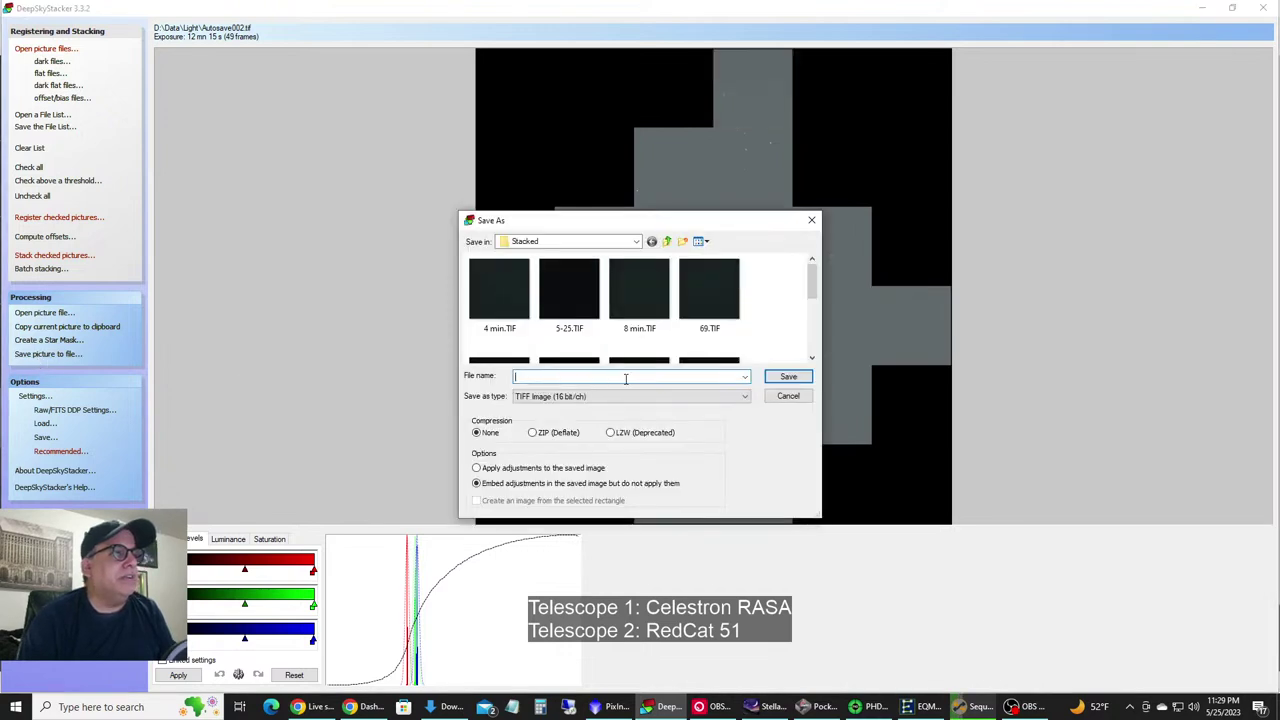
type("5")
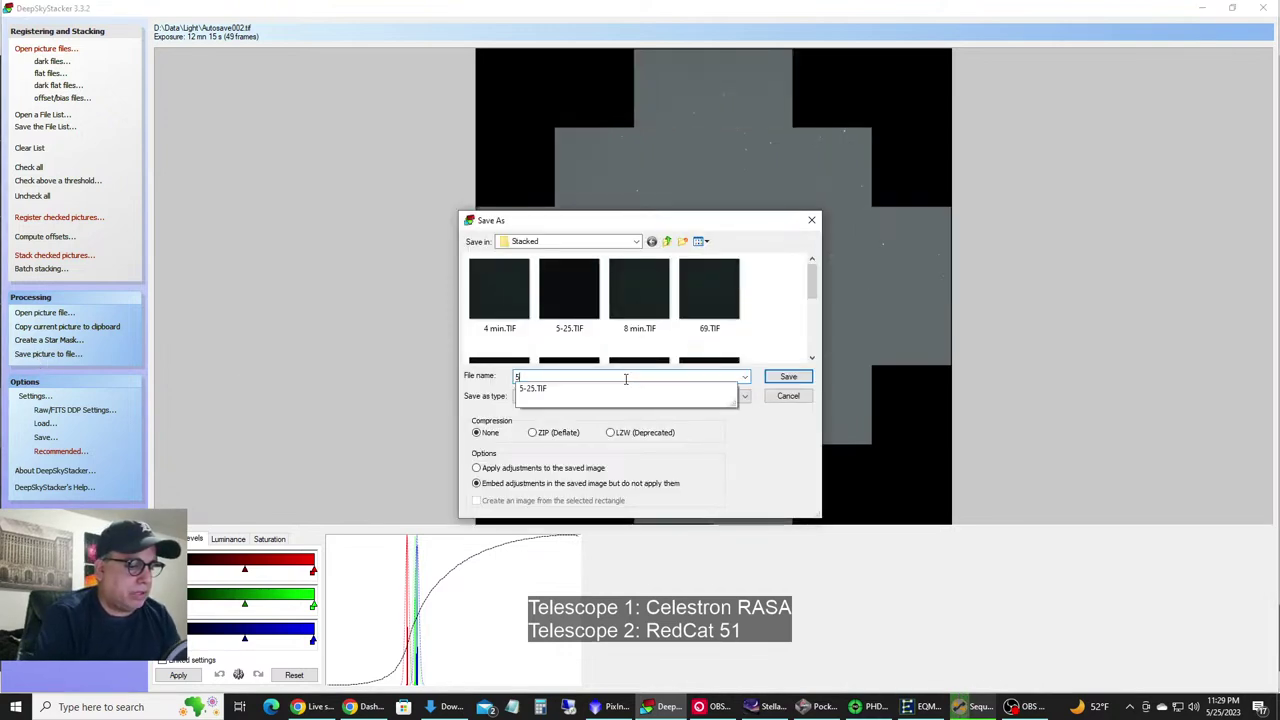
type("-25-2")
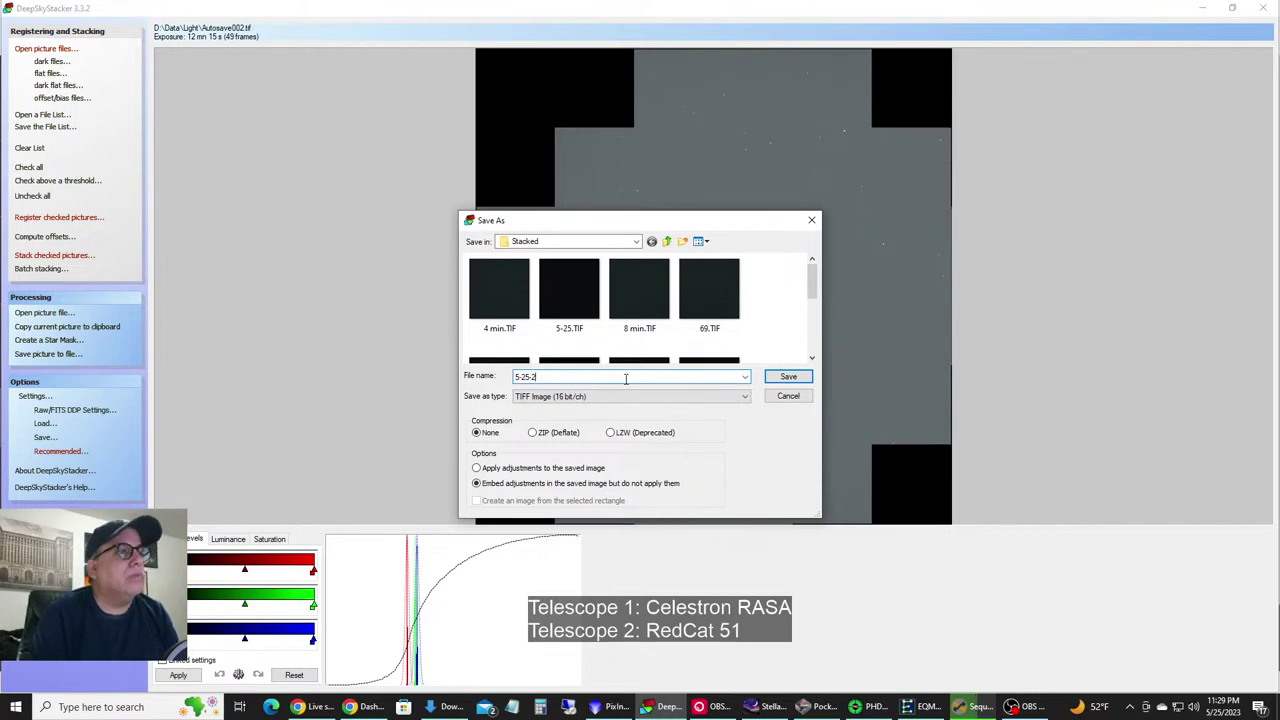
key("Return")
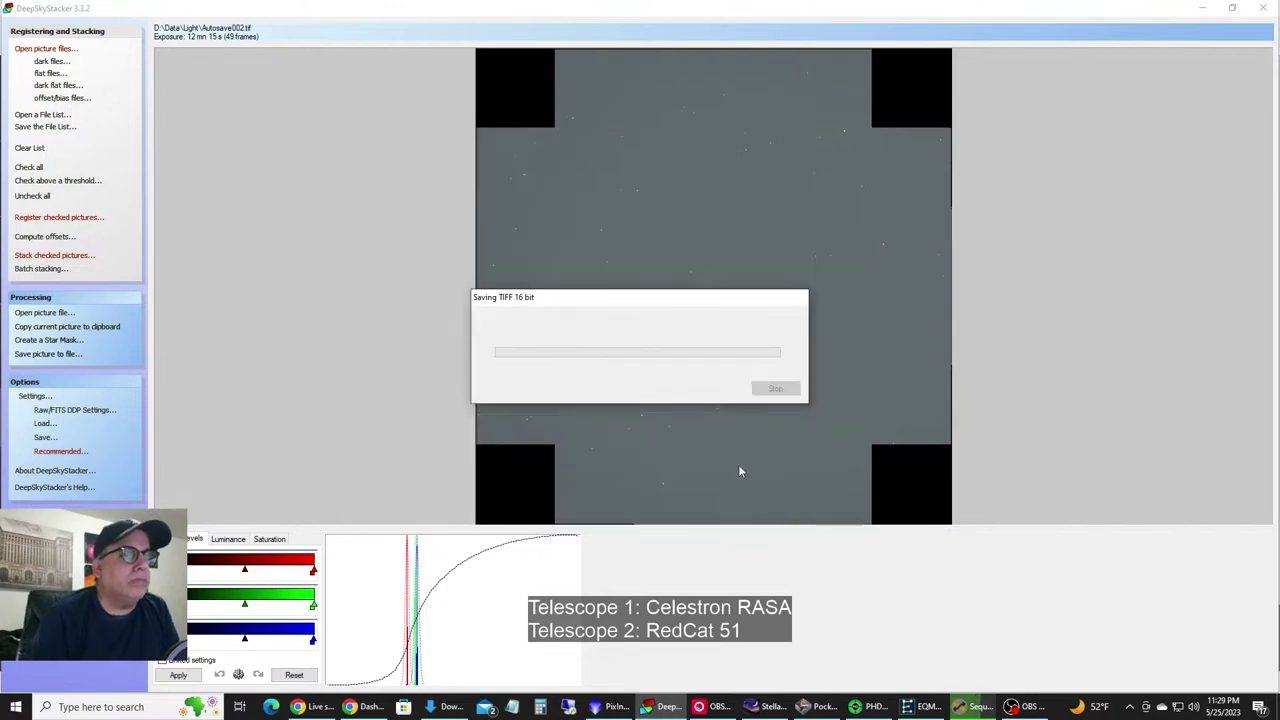
Switch to PixInsight, close the 5-25 image, and open 5-25-2.TIF in its place.
left_click(610, 706)
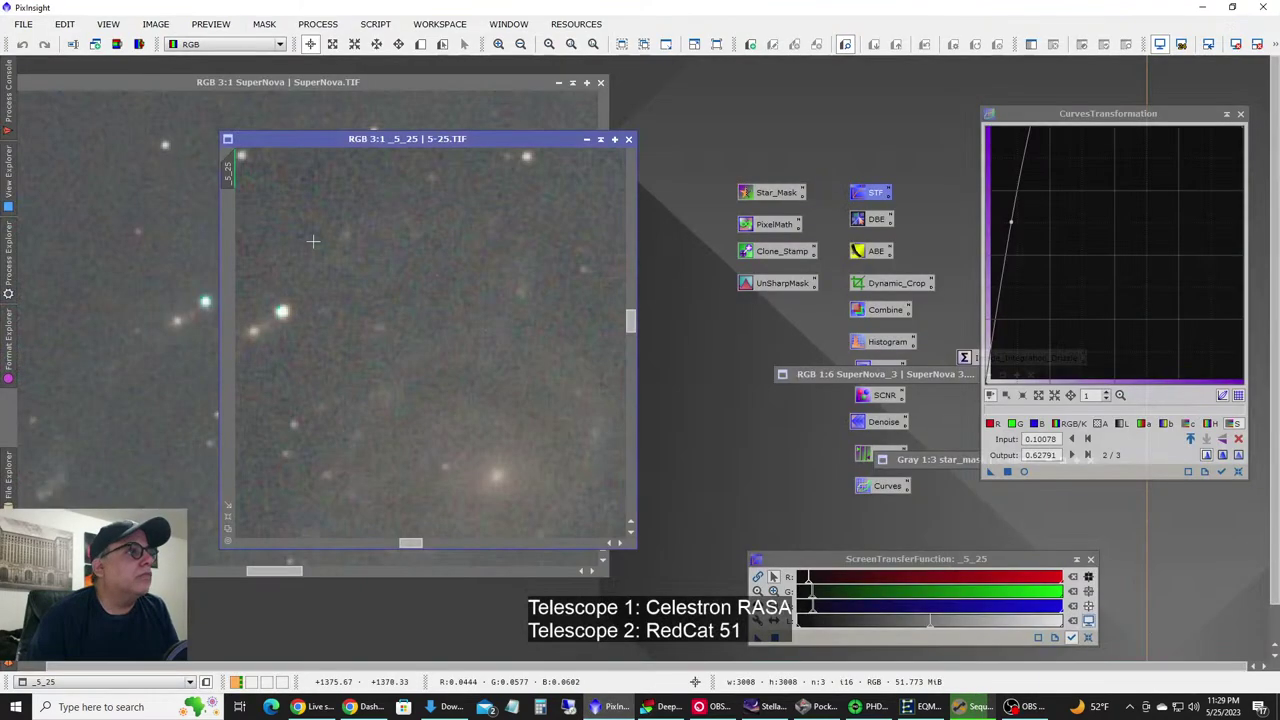
left_click(628, 139)
left_click(23, 24)
left_click(40, 43)
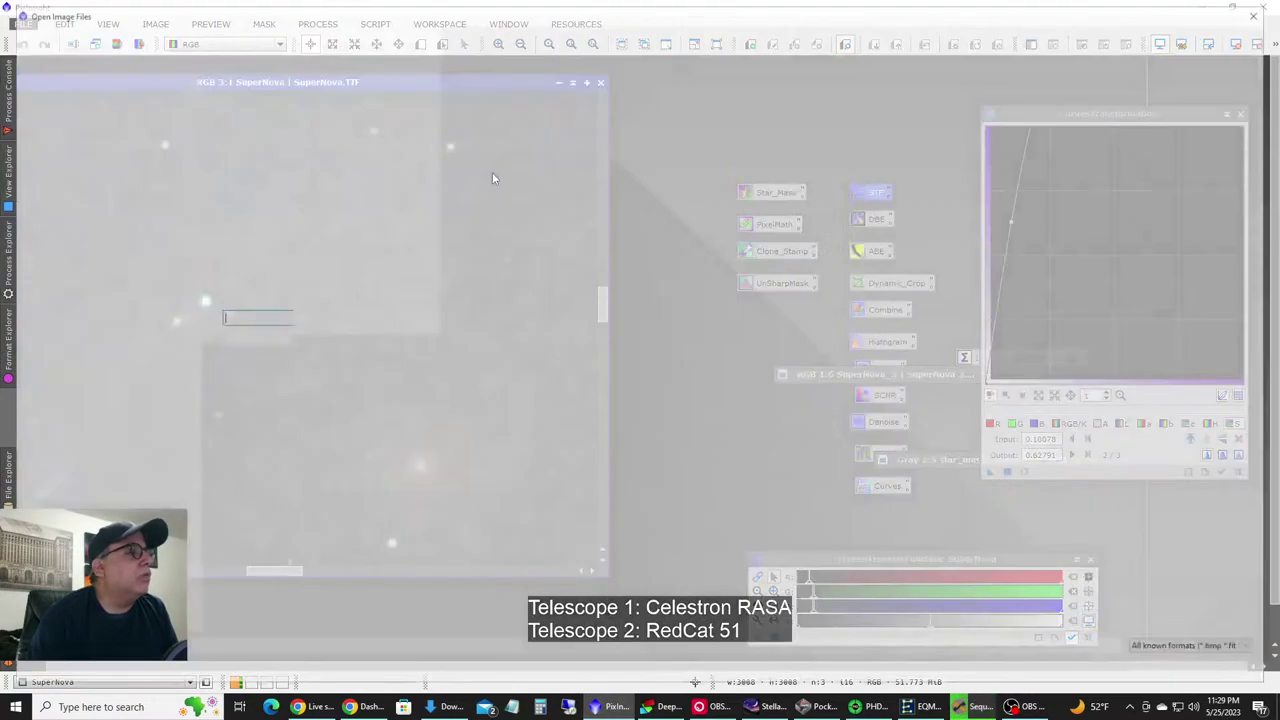
double_click(286, 97)
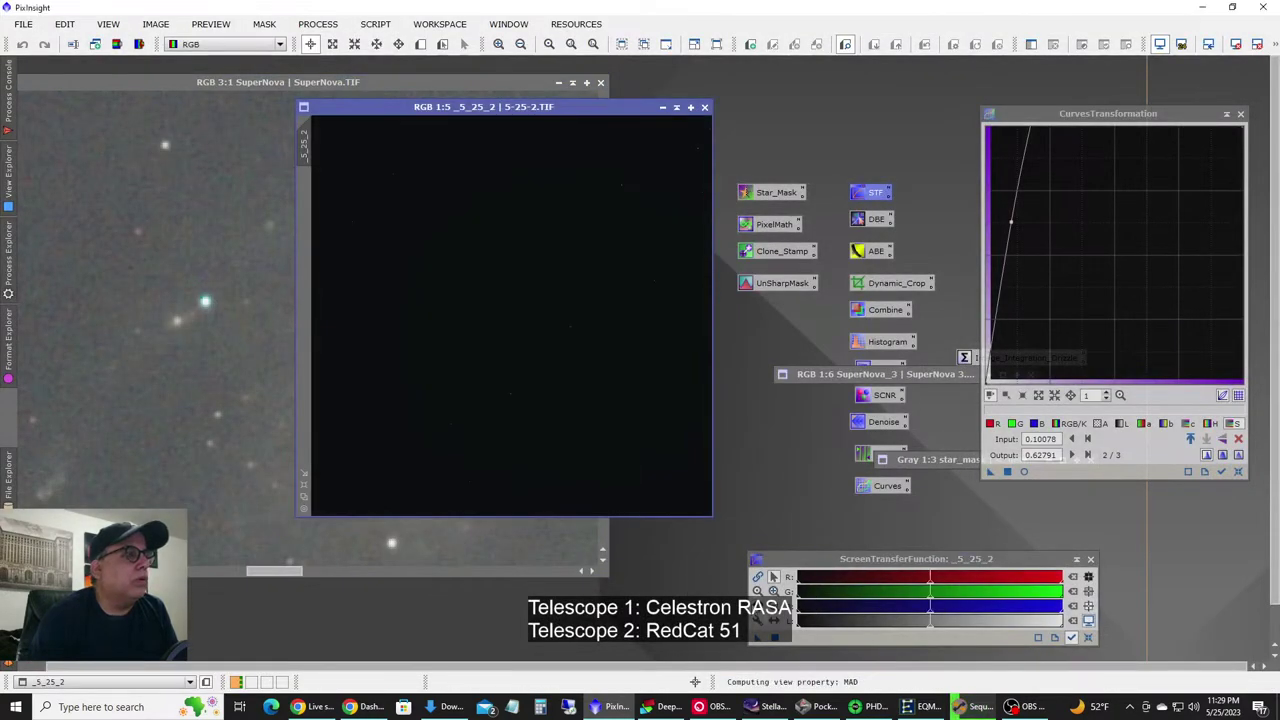
Auto-stretch the display of the 5-25-2 image and magnify it to 3:1 around the supernova.
scroll(474, 310, "up", 4)
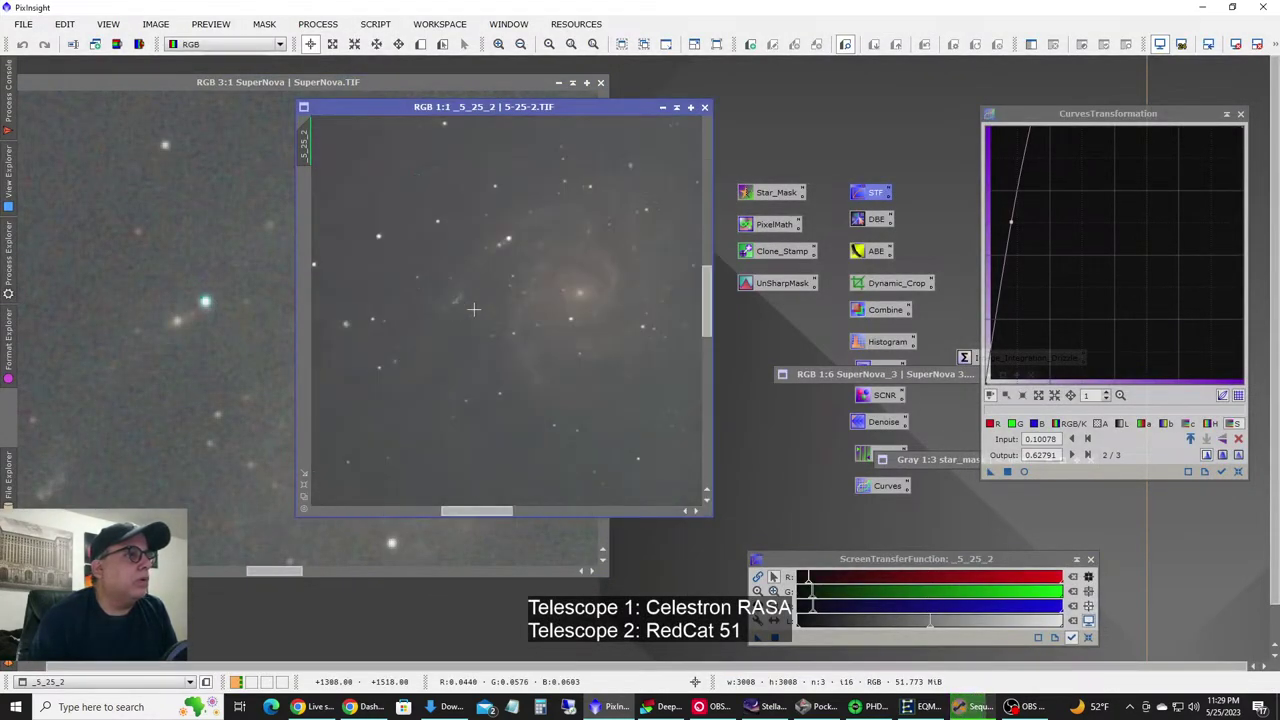
scroll(474, 310, "up", 1)
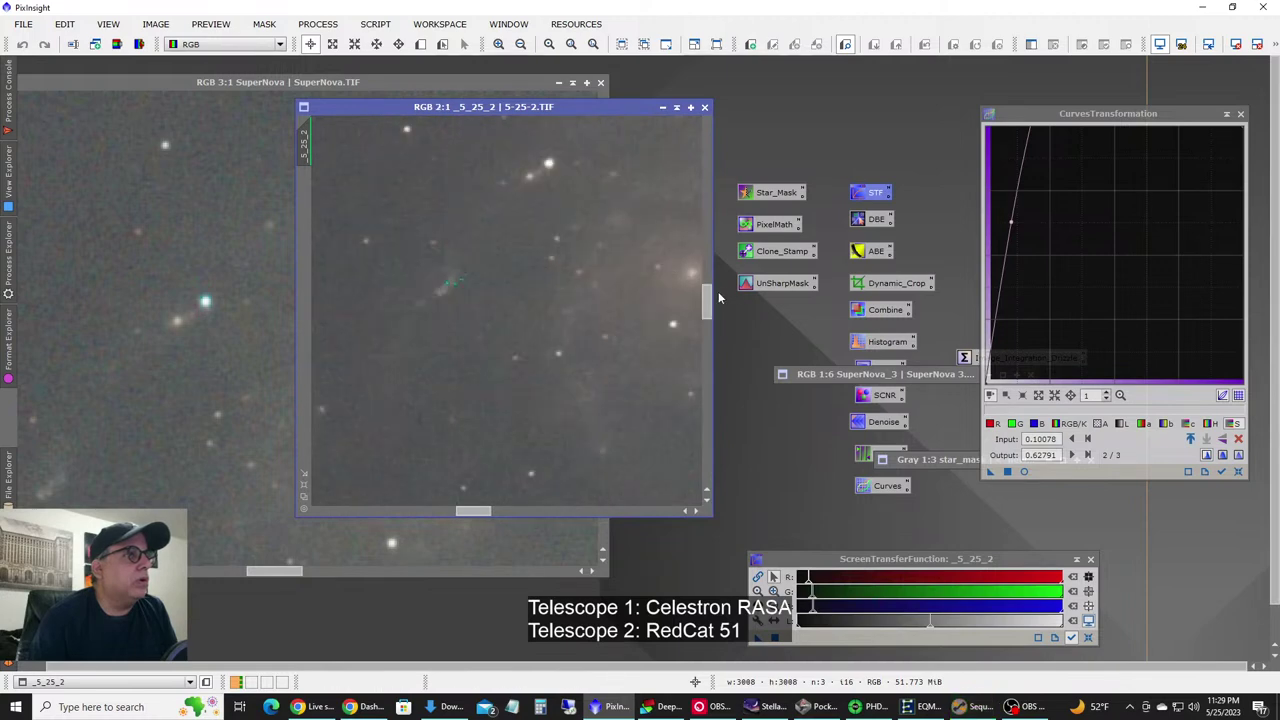
left_click_drag(706, 300, 706, 294)
scroll(631, 259, "up", 1)
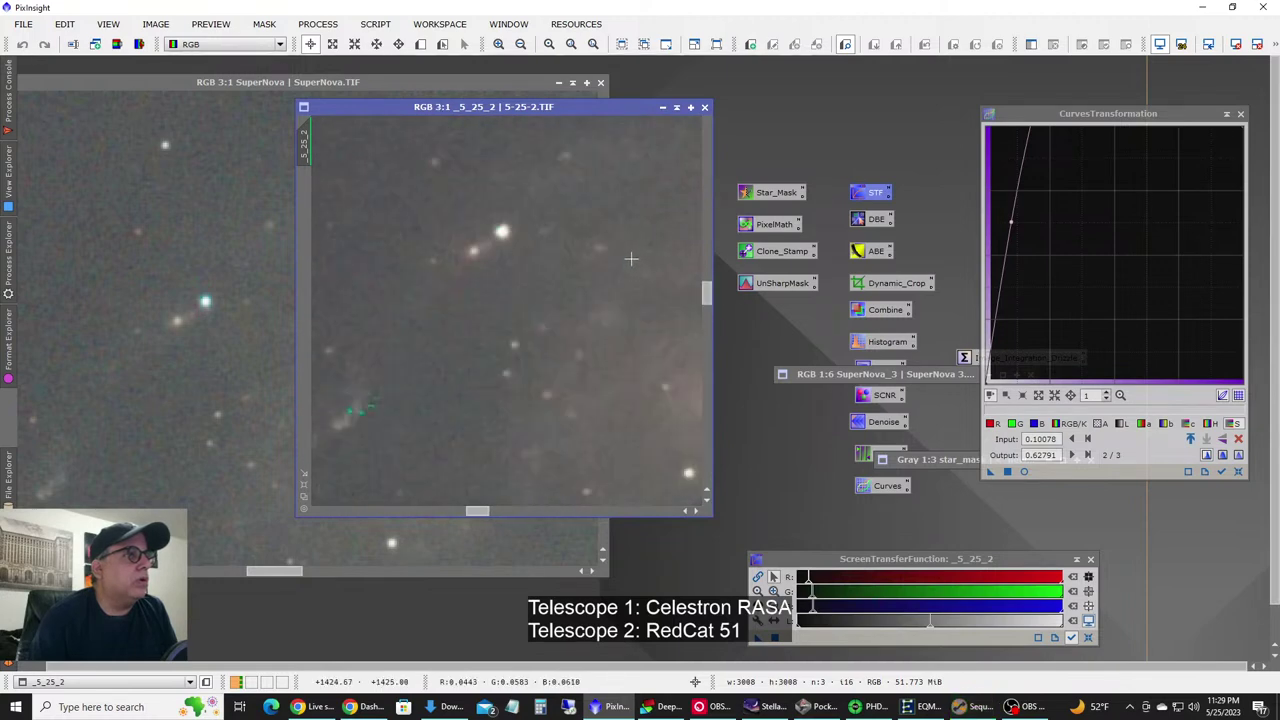
Line up the supernova in the 5-25-2 window beside the one in the SuperNova image, and switch to Sequence Generator Pro.
left_click_drag(486, 110, 389, 158)
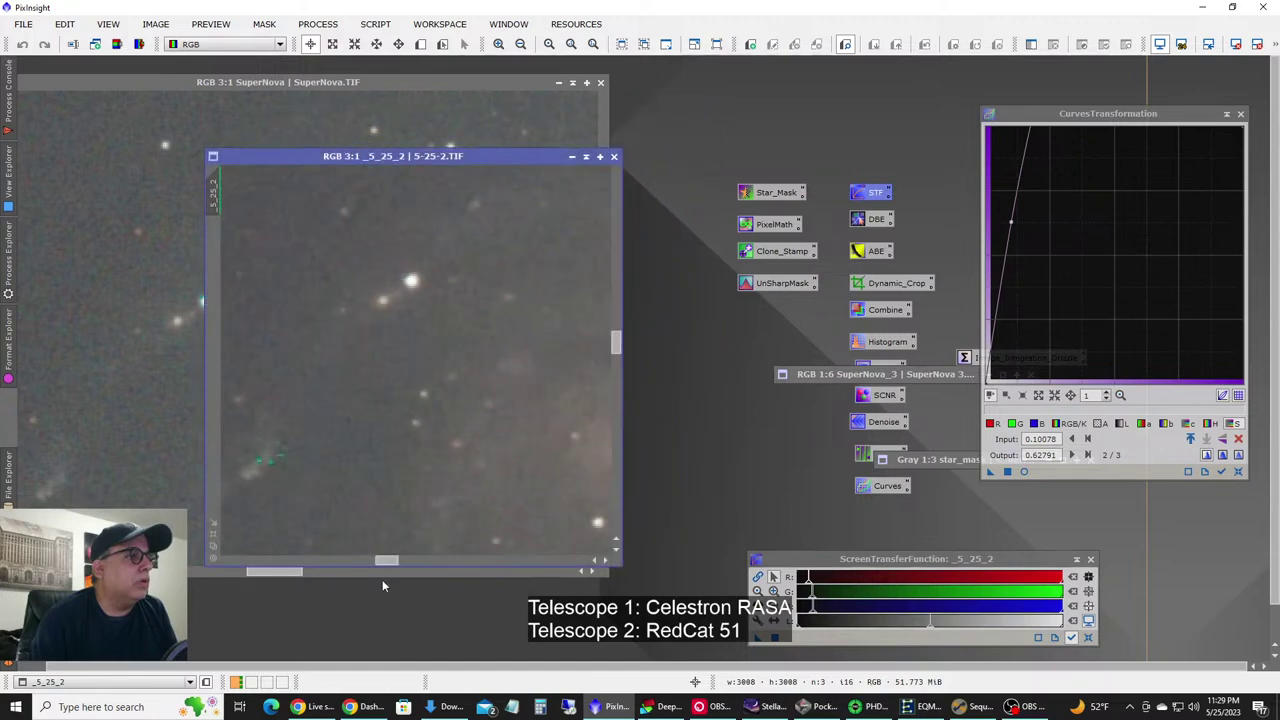
mouse_move(383, 561)
left_mouse_down()
mouse_move(395, 561)
mouse_move(383, 558)
left_mouse_up()
left_click_drag(372, 157, 394, 159)
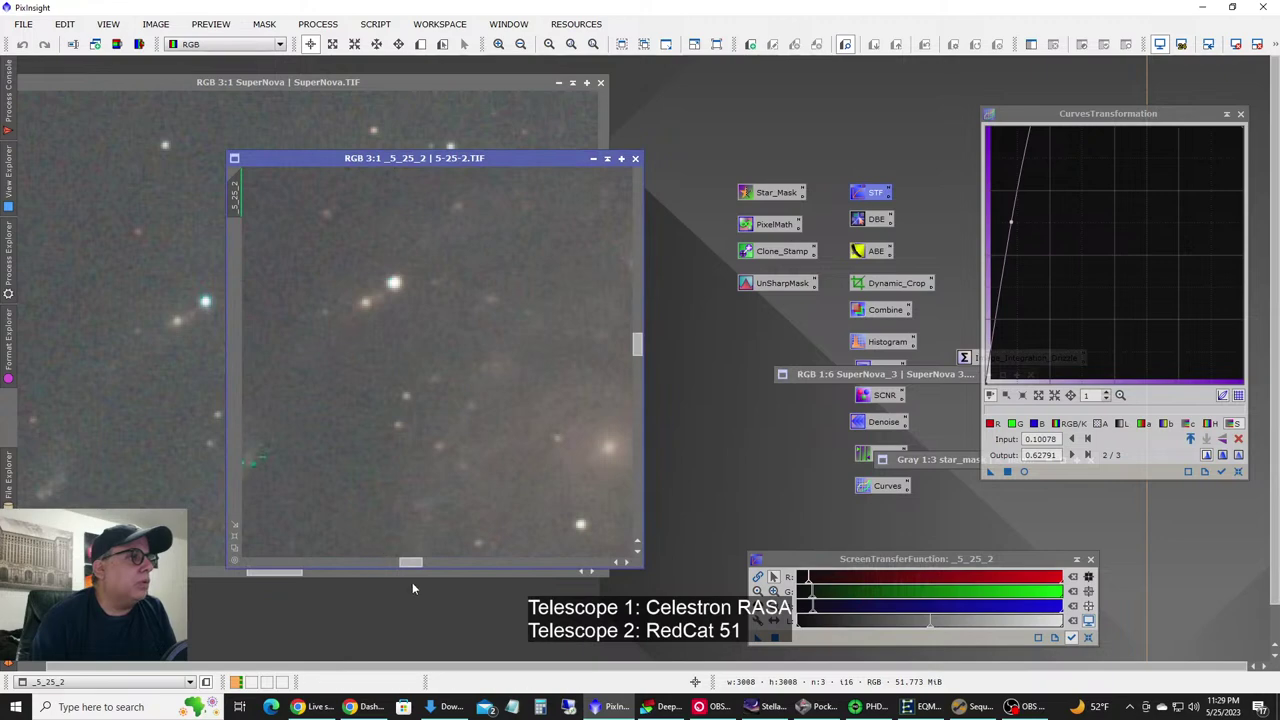
left_click_drag(414, 563, 421, 563)
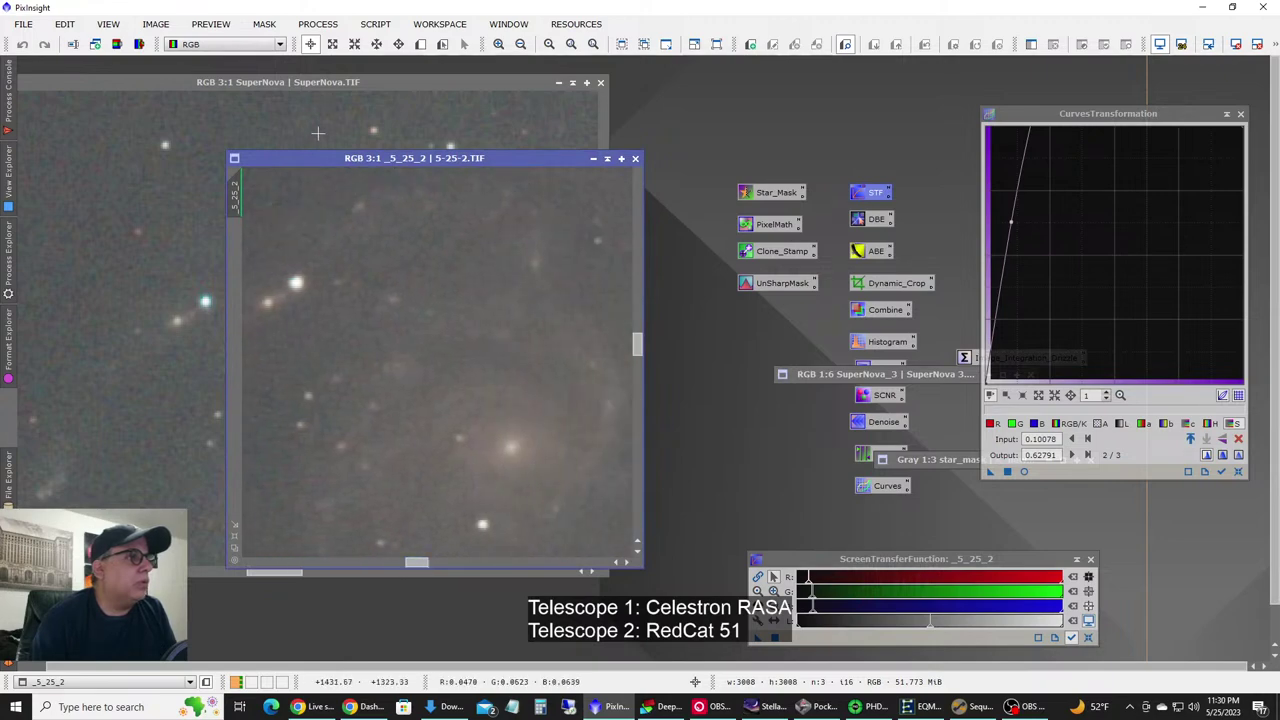
left_click_drag(318, 156, 328, 179)
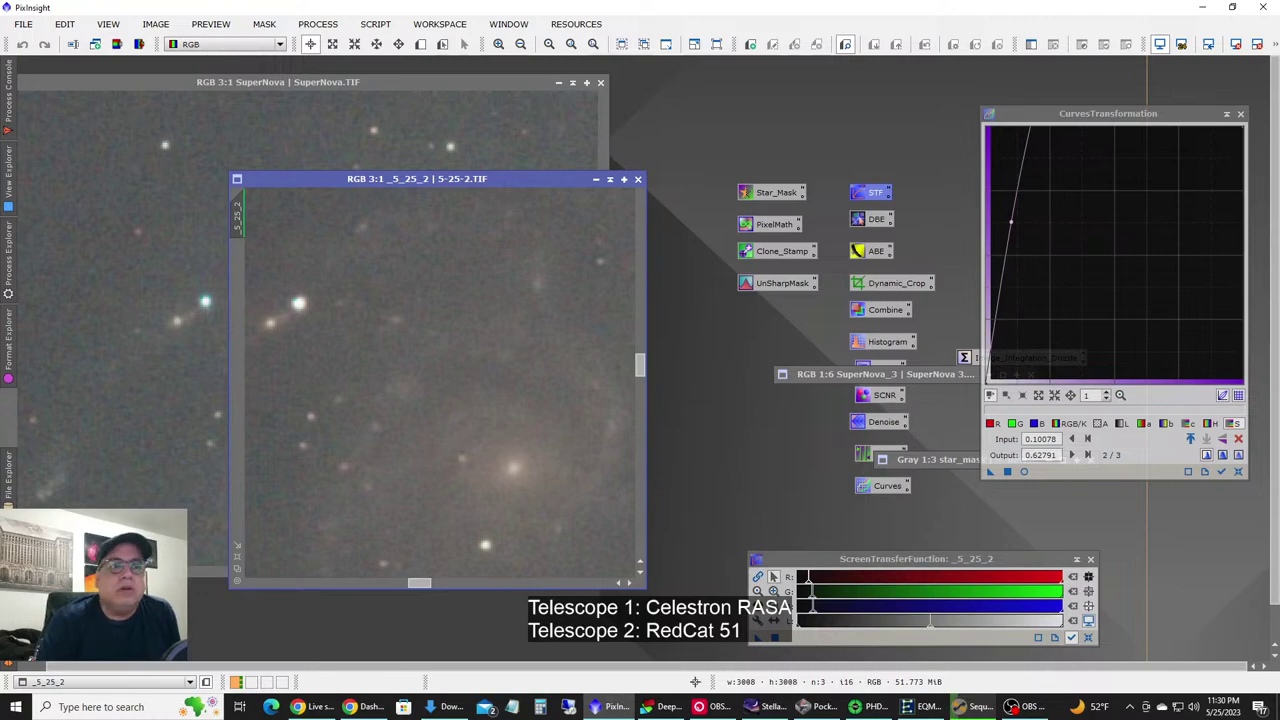
left_click(990, 706)
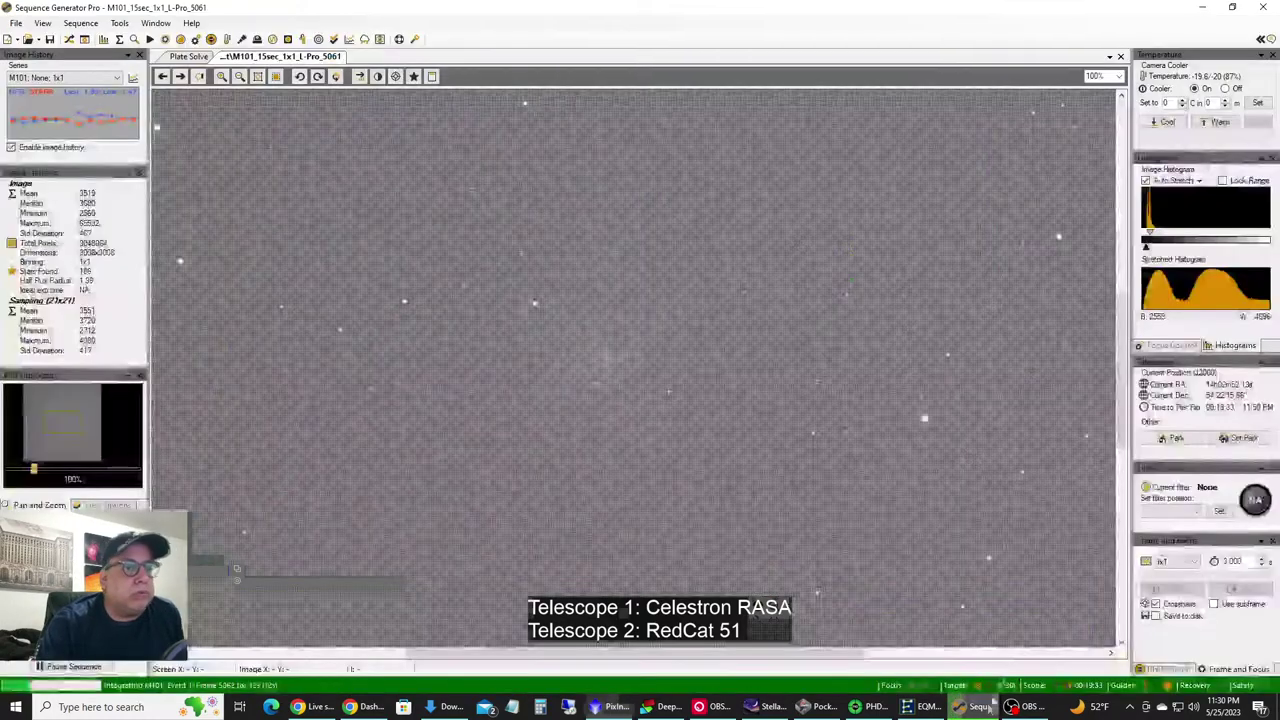